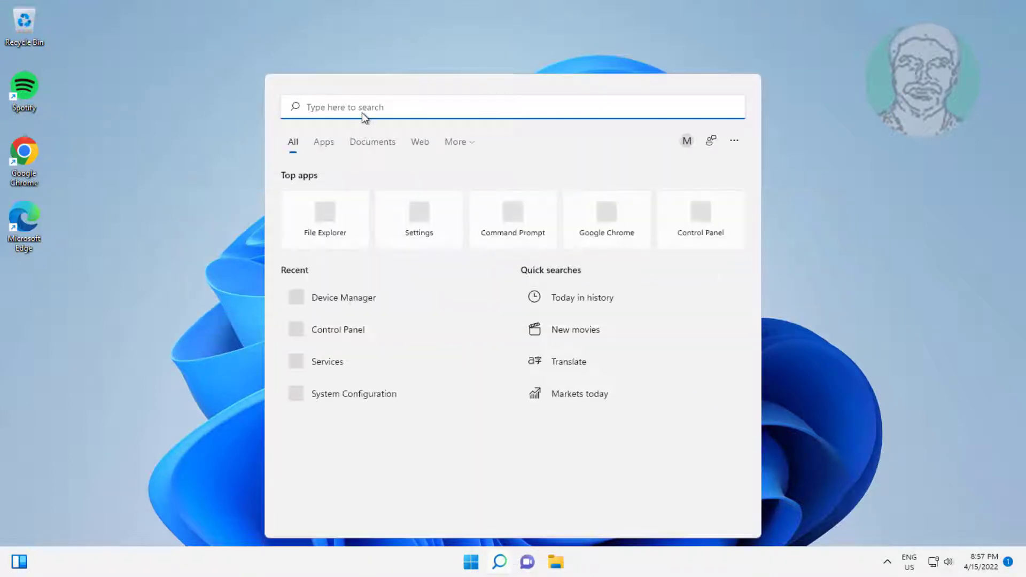
- Search Start for 'services' and launch the Services console
type("services")
left_click(321, 214)
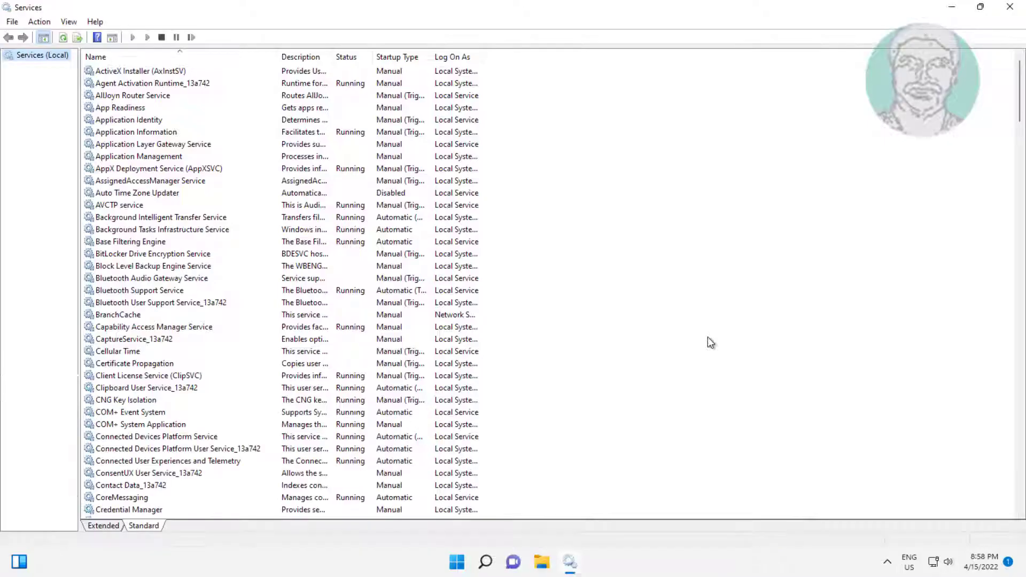
- Keep the Windows Audio service's startup type at Automatic and apply it
left_click(150, 279)
key("w")
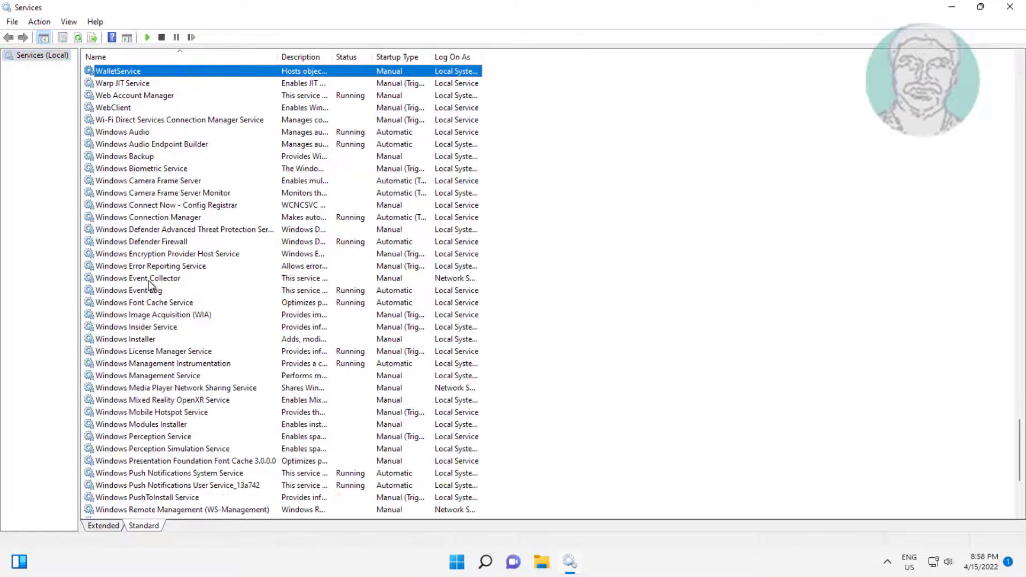
left_click(140, 132)
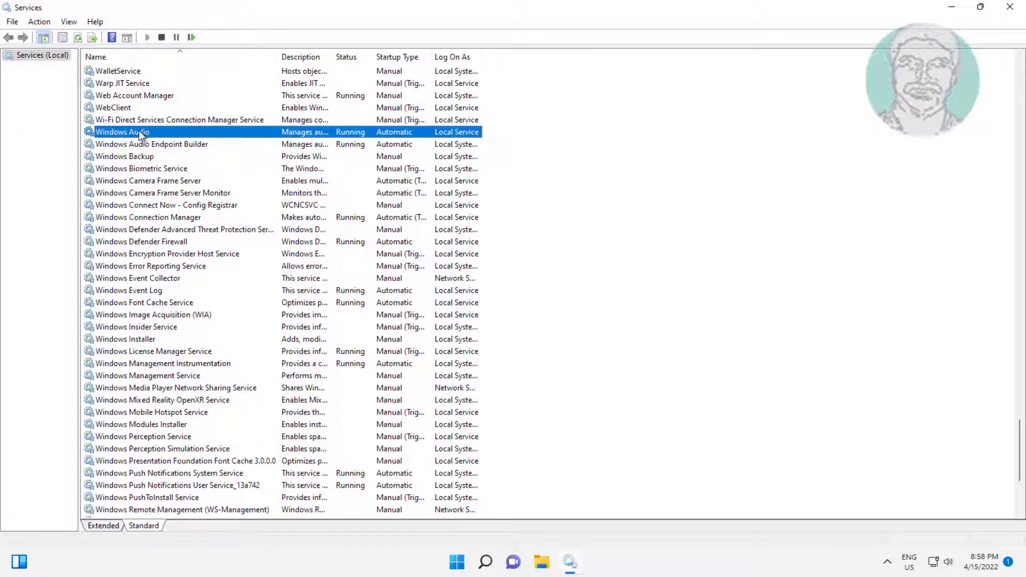
double_click(150, 137)
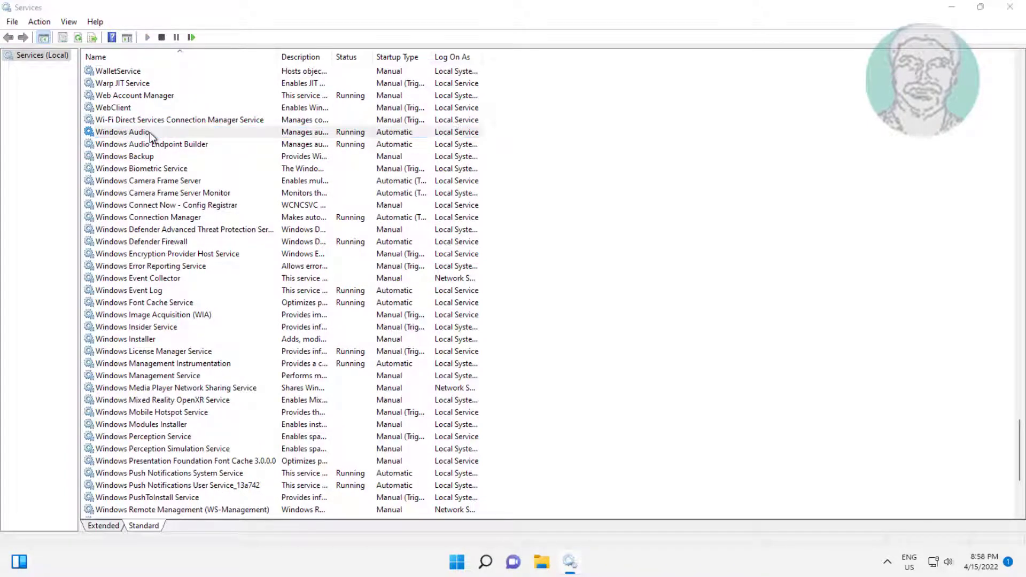
left_click(523, 266)
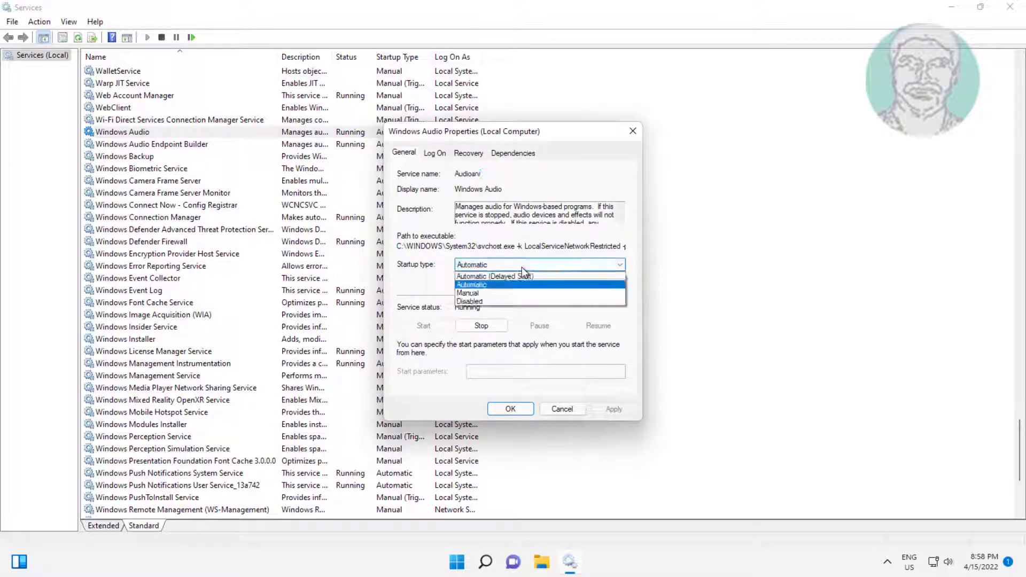
left_click(467, 287)
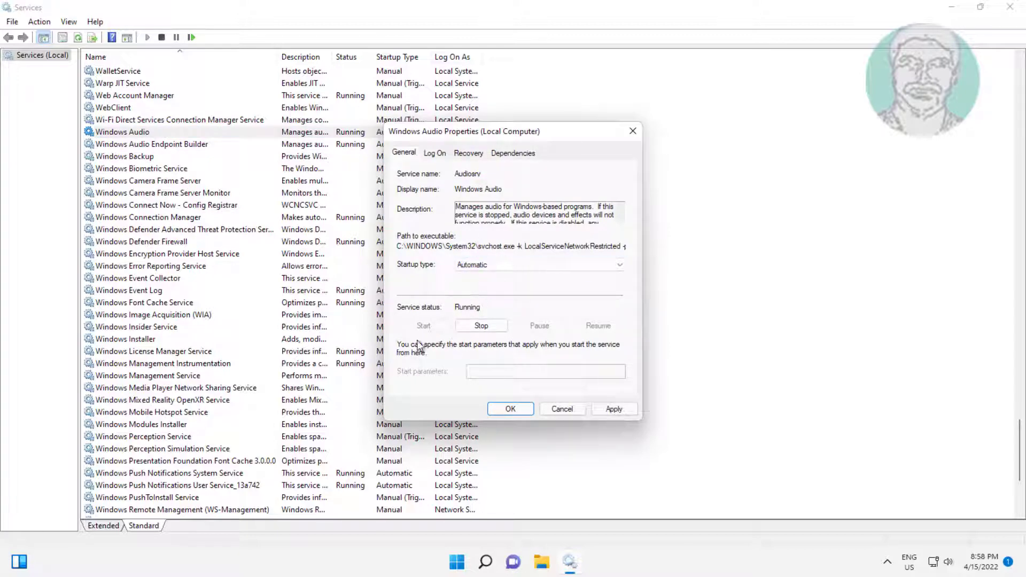
left_click(614, 409)
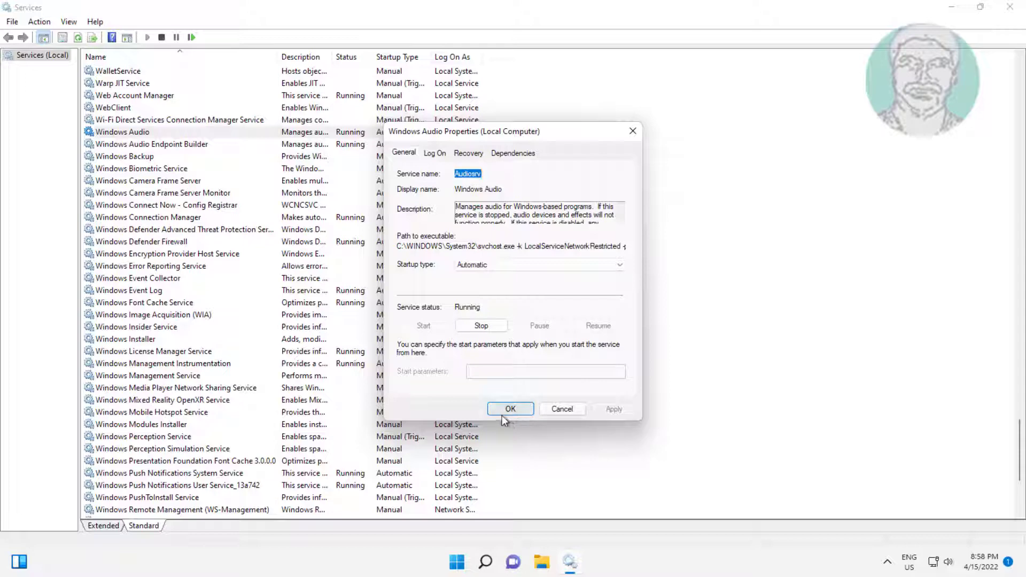
left_click(509, 412)
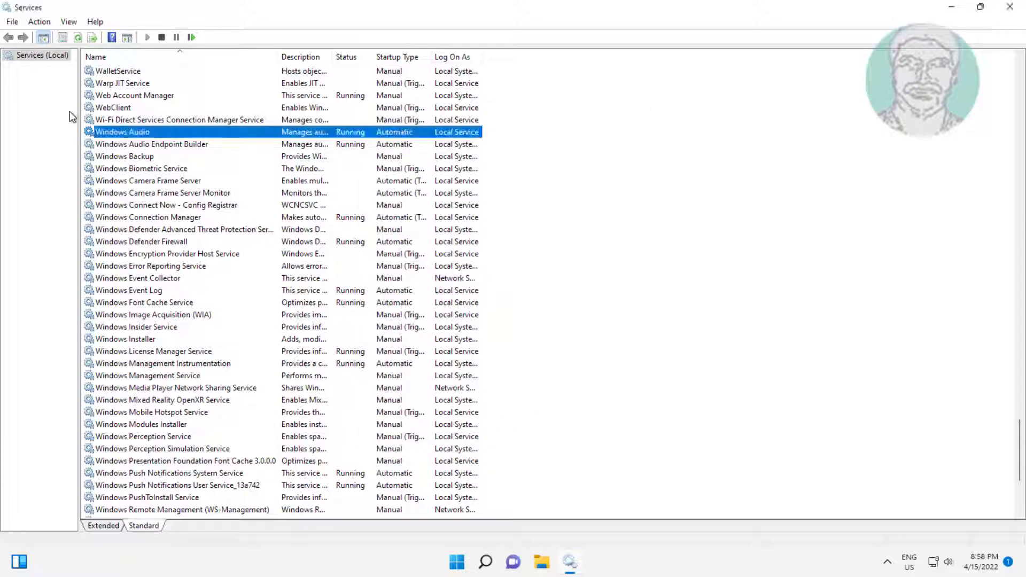
- Restart Windows Audio together with its dependent Agent Activation Runtime service
left_click(191, 37)
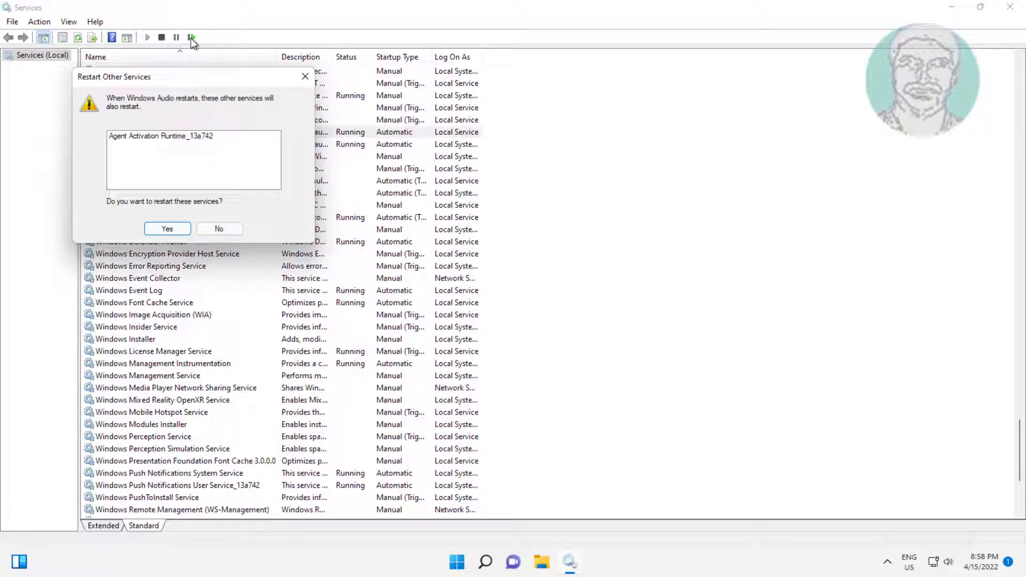
left_click(164, 229)
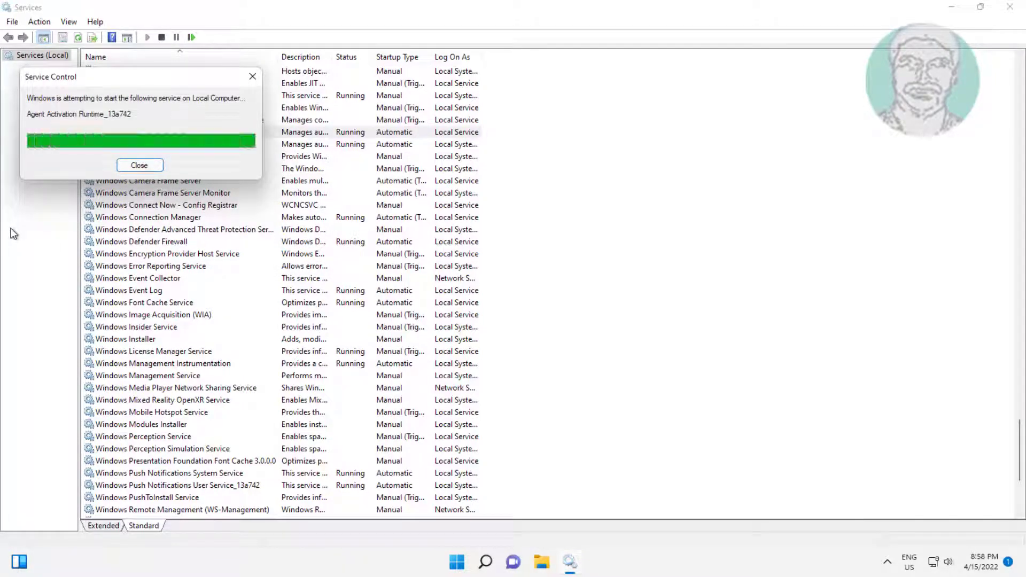
left_click(204, 145)
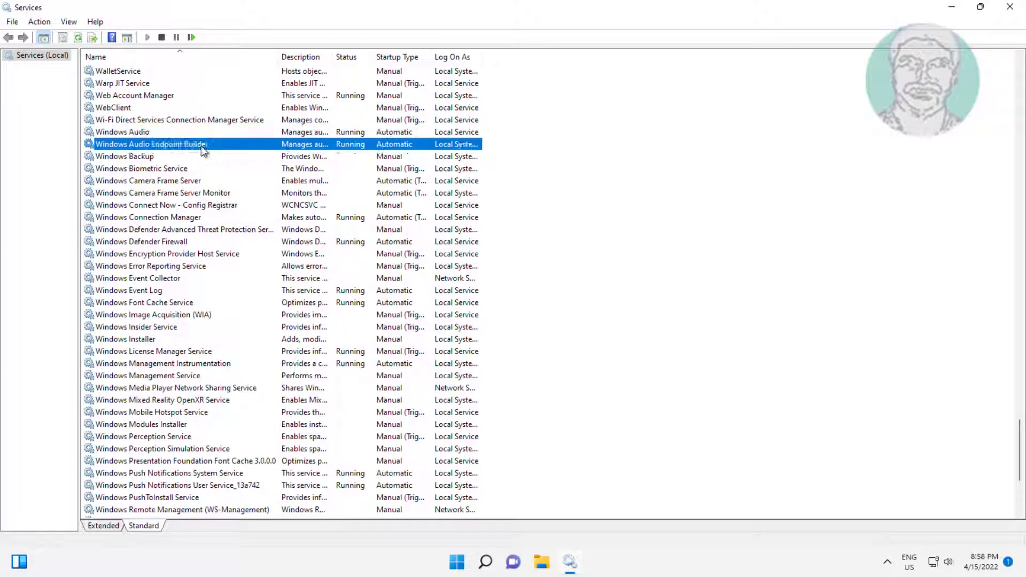
- Set Windows Audio Endpoint Builder to Automatic and restart it with its dependent services
double_click(188, 144)
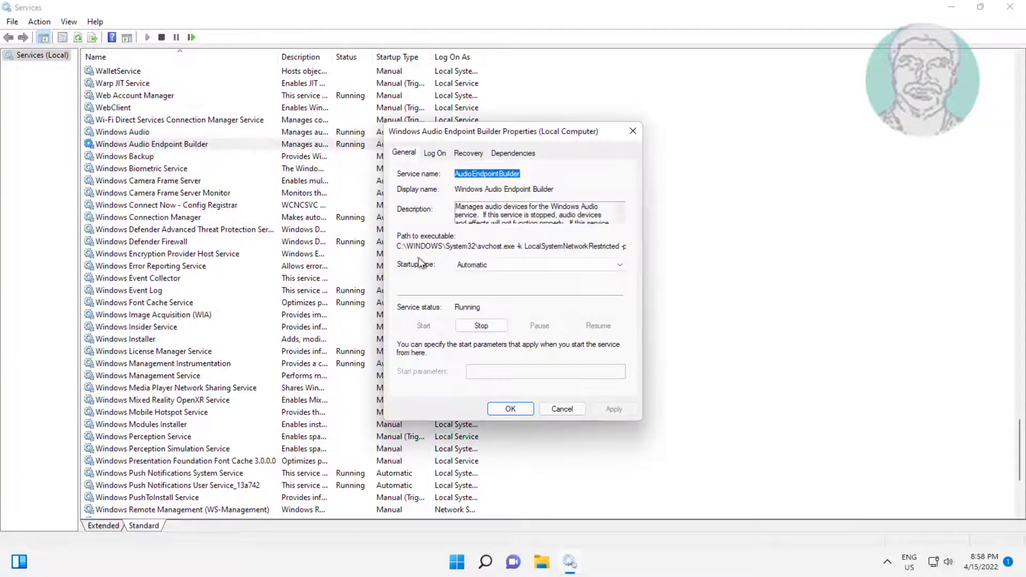
left_click(523, 266)
left_click(478, 284)
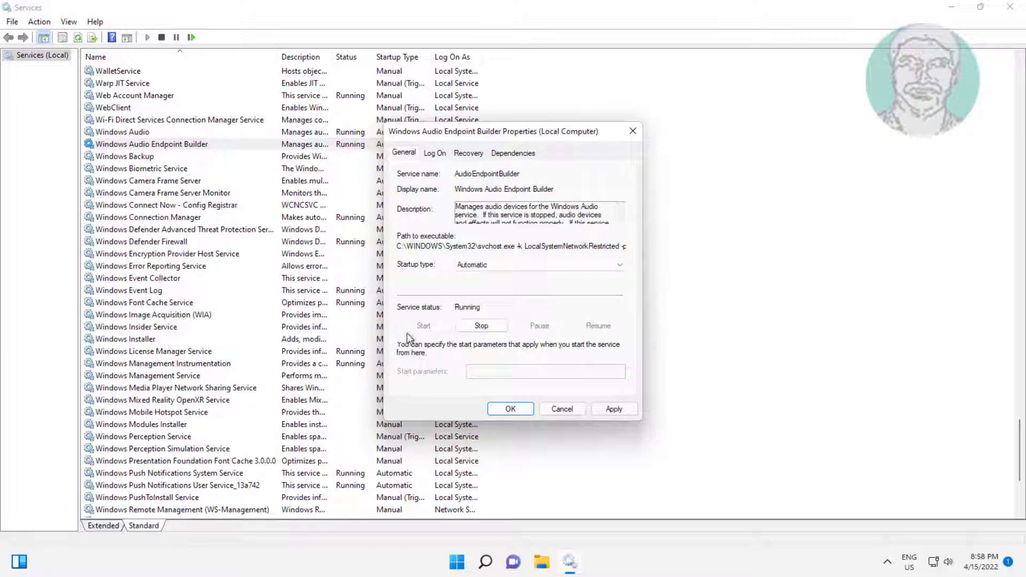
left_click(614, 411)
left_click(523, 412)
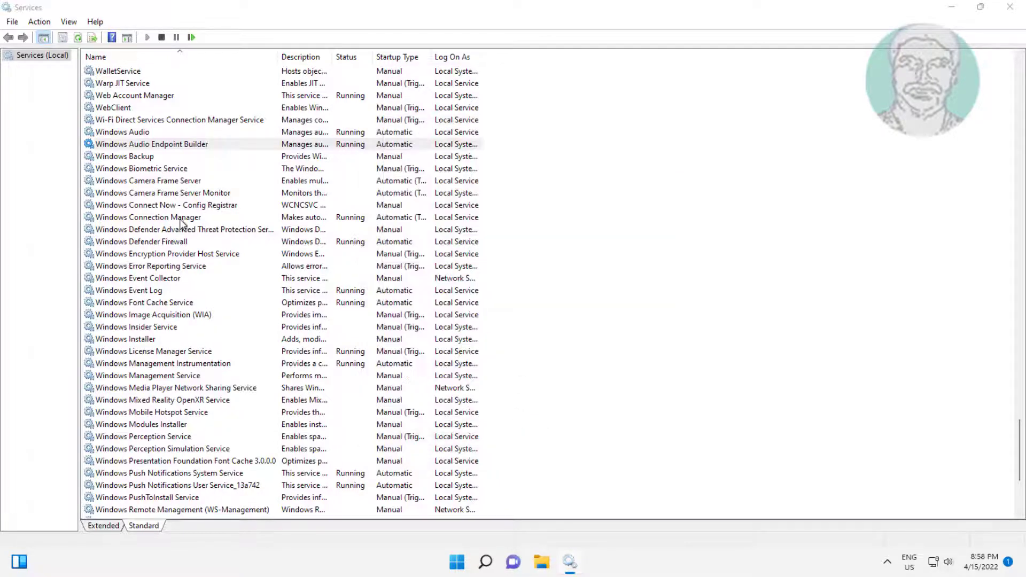
left_click(192, 38)
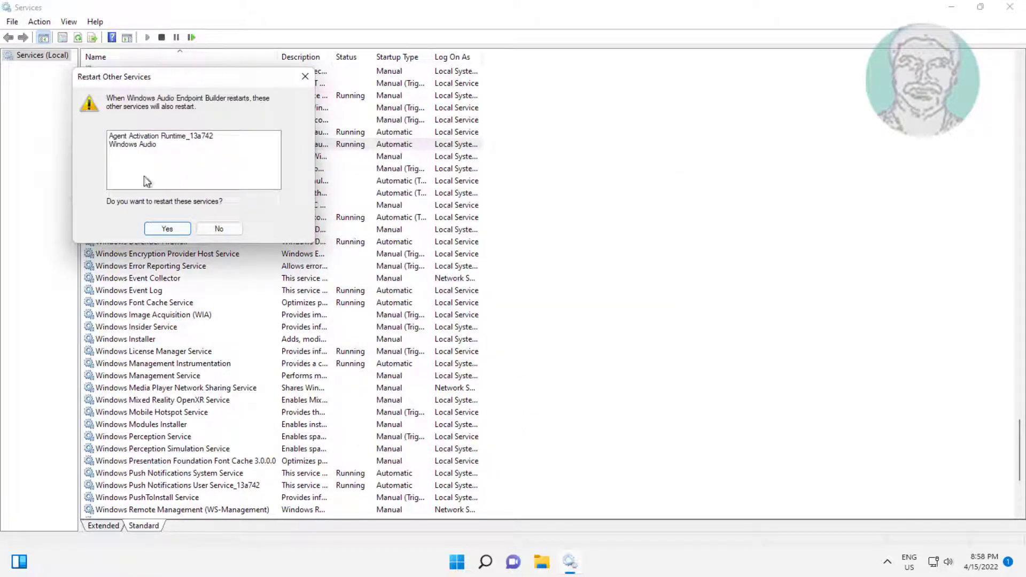
left_click(167, 229)
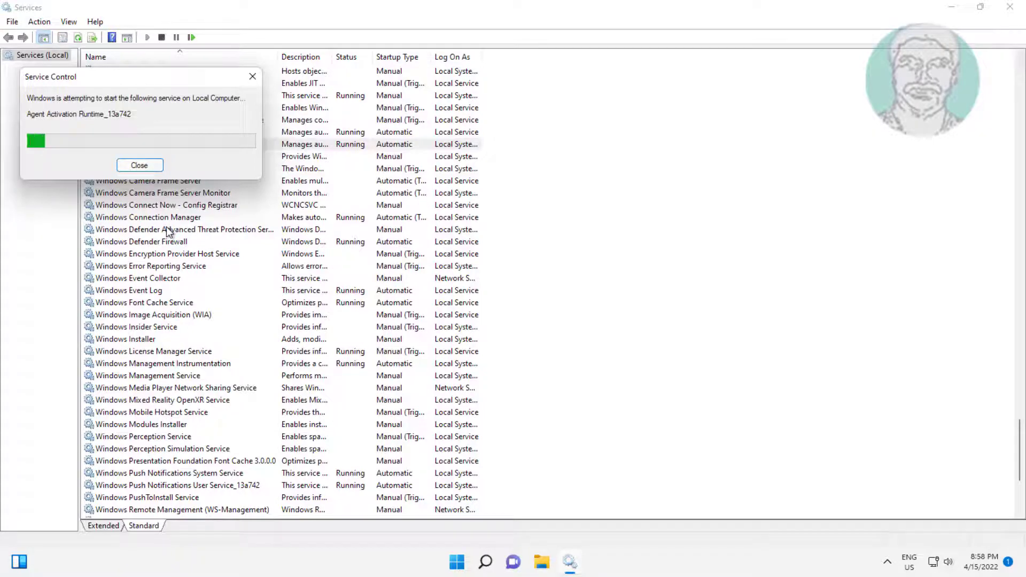
key("r")
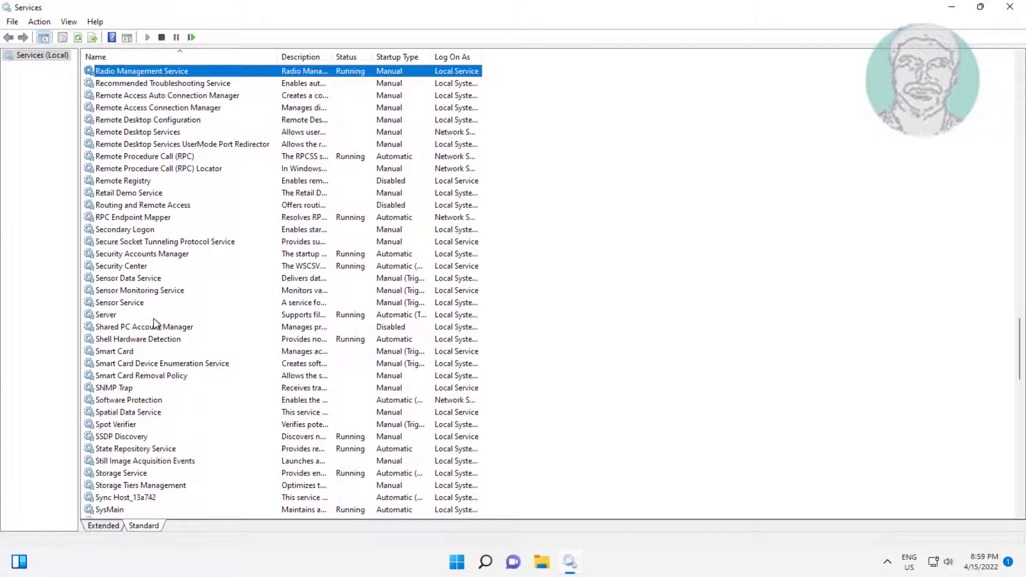
left_click(175, 158)
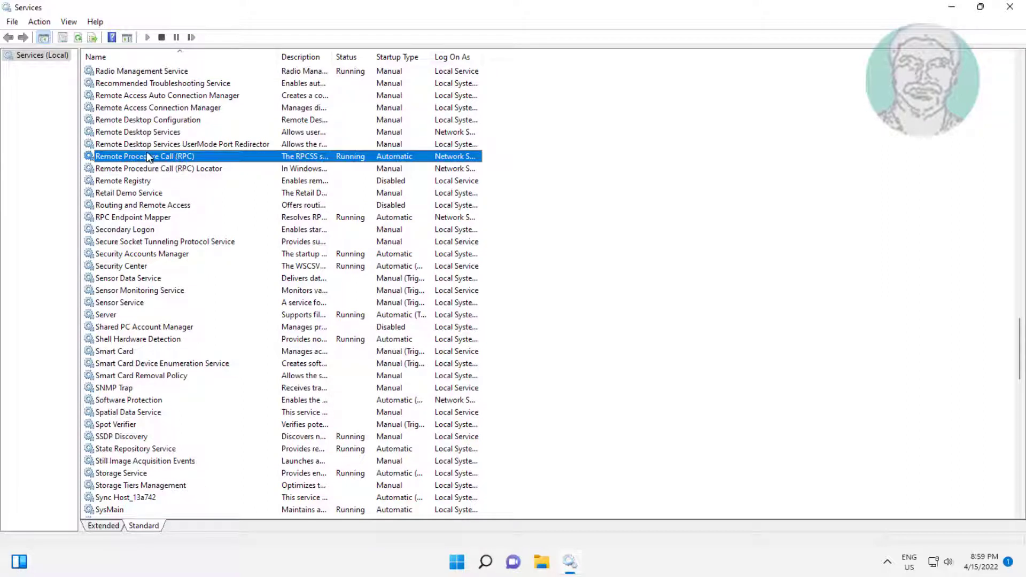
double_click(149, 157)
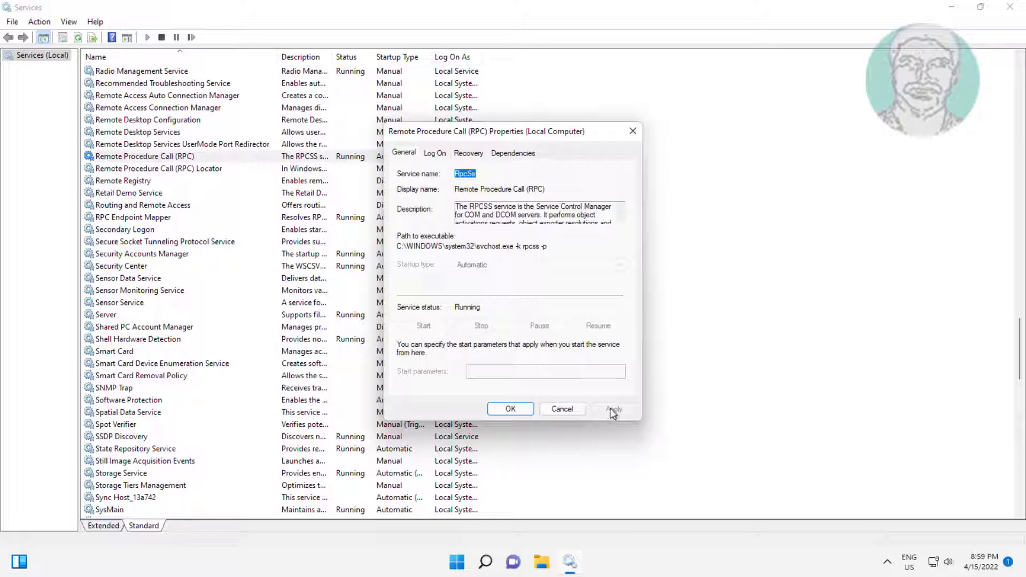
left_click(517, 414)
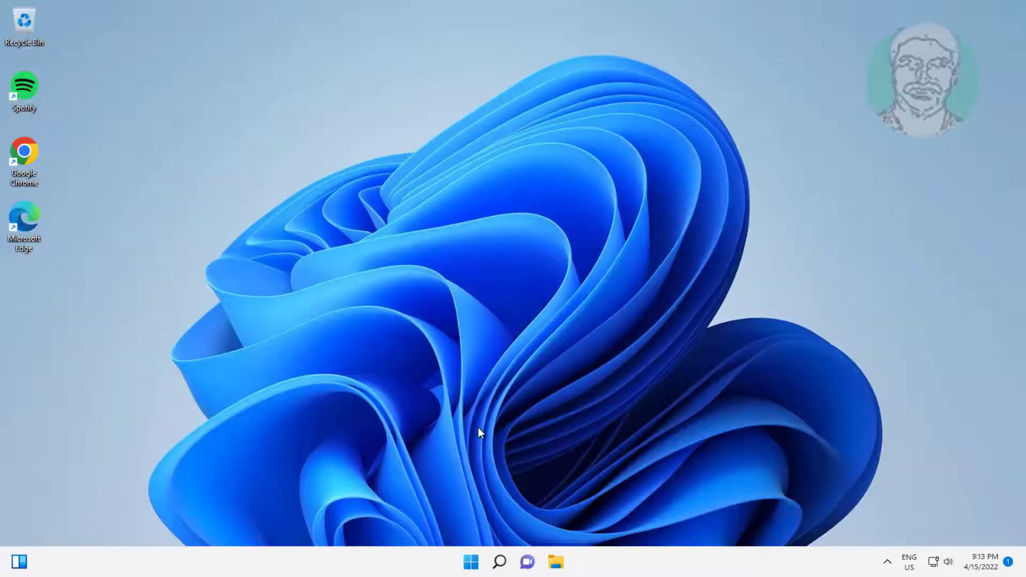
- Go to Settings › System › Troubleshoot › Other troubleshooters
left_click(471, 562)
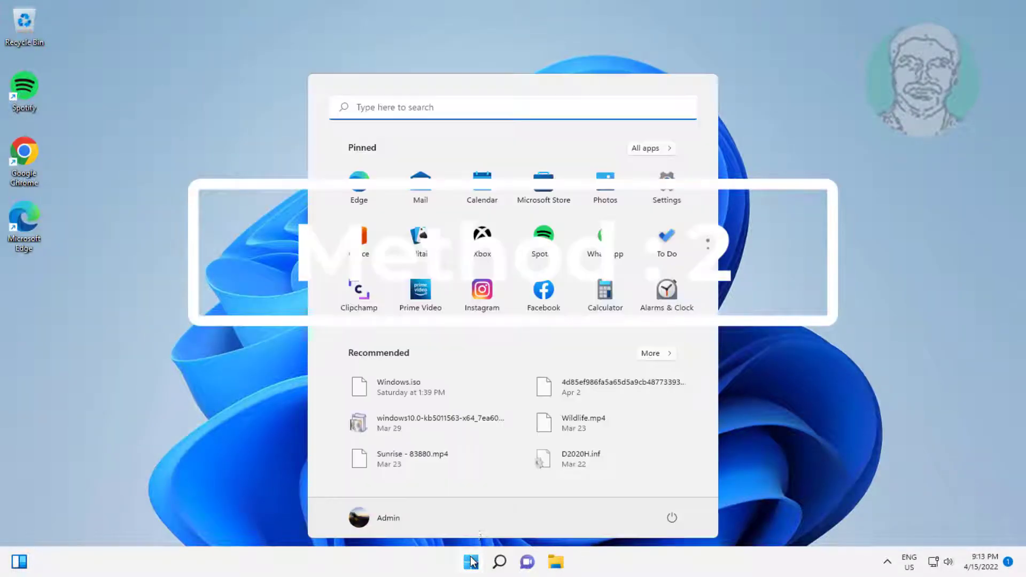
left_click(667, 185)
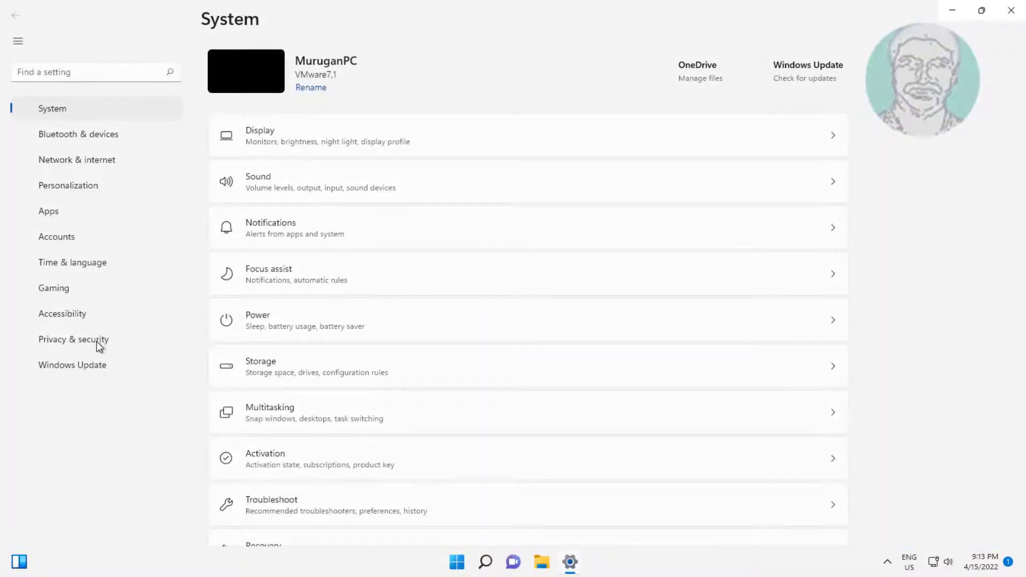
scroll(384, 323, "down", 5)
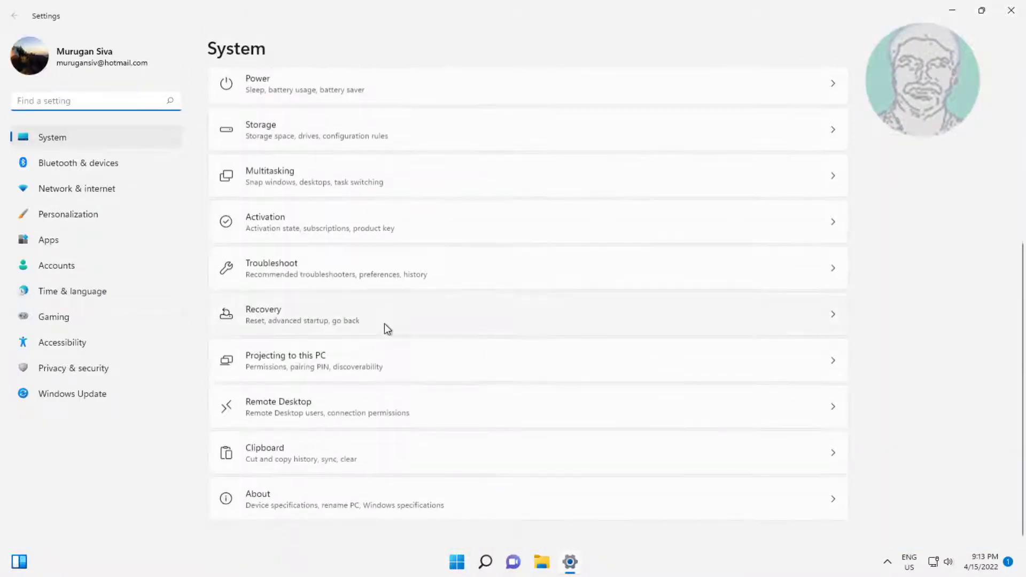
left_click(350, 283)
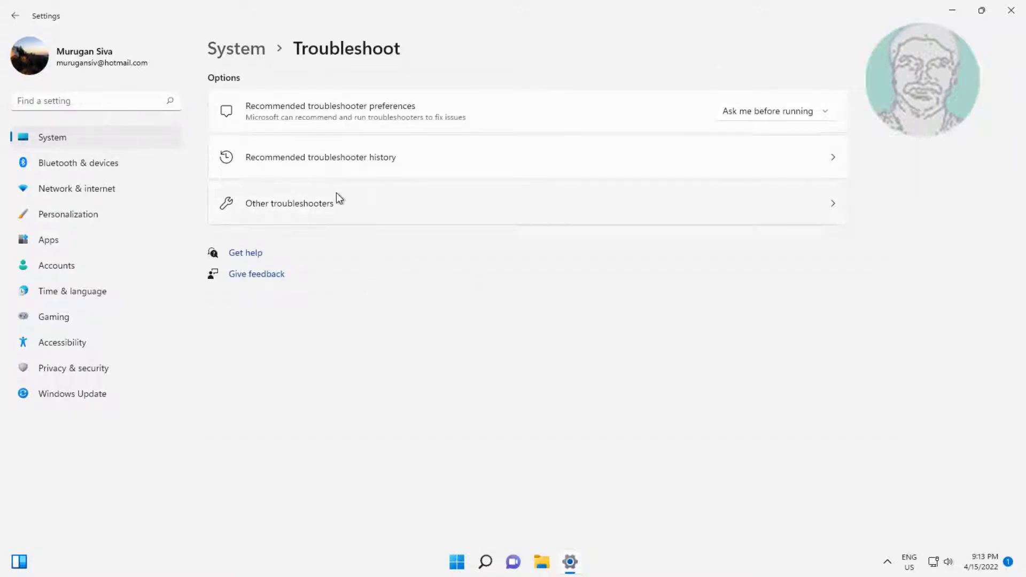
left_click(338, 199)
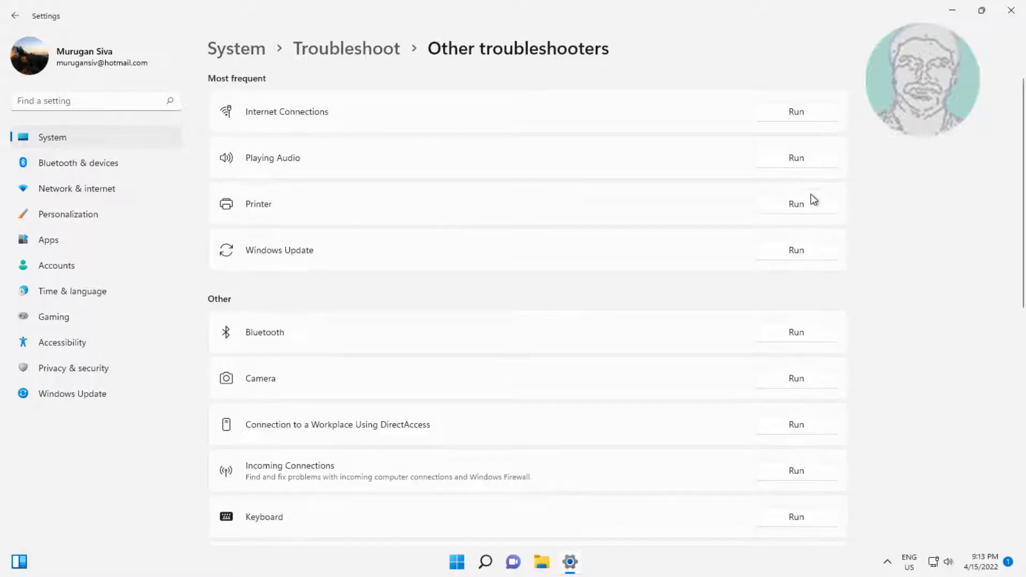
- Run the Playing Audio troubleshooter, close it when finished, and close Settings
left_click(796, 159)
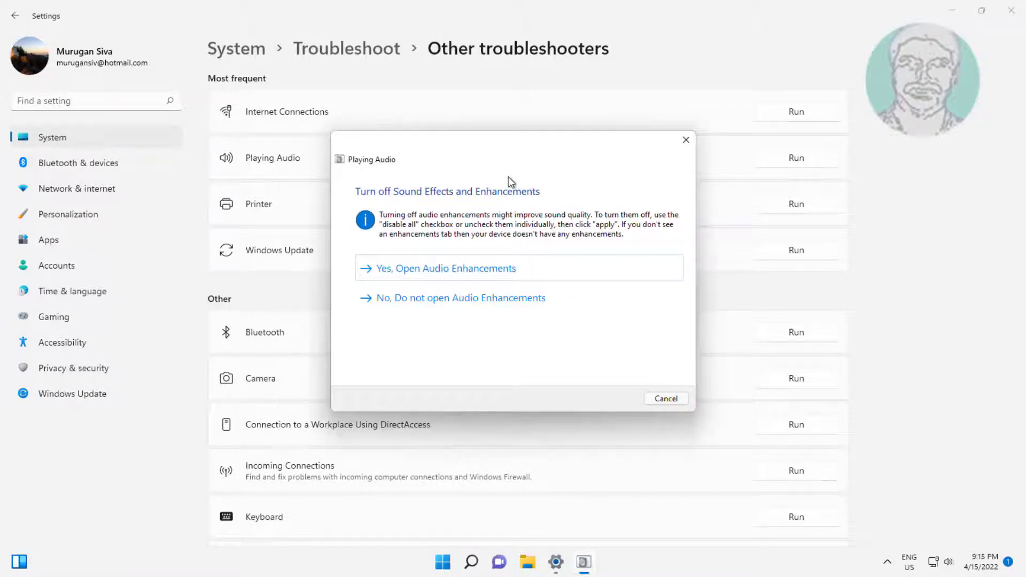
left_click(492, 298)
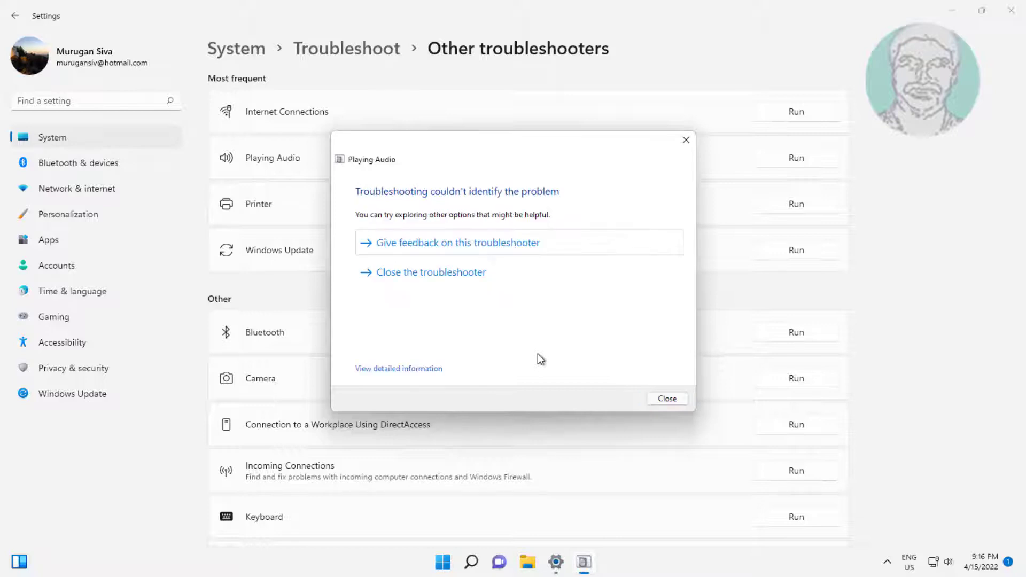
left_click(675, 397)
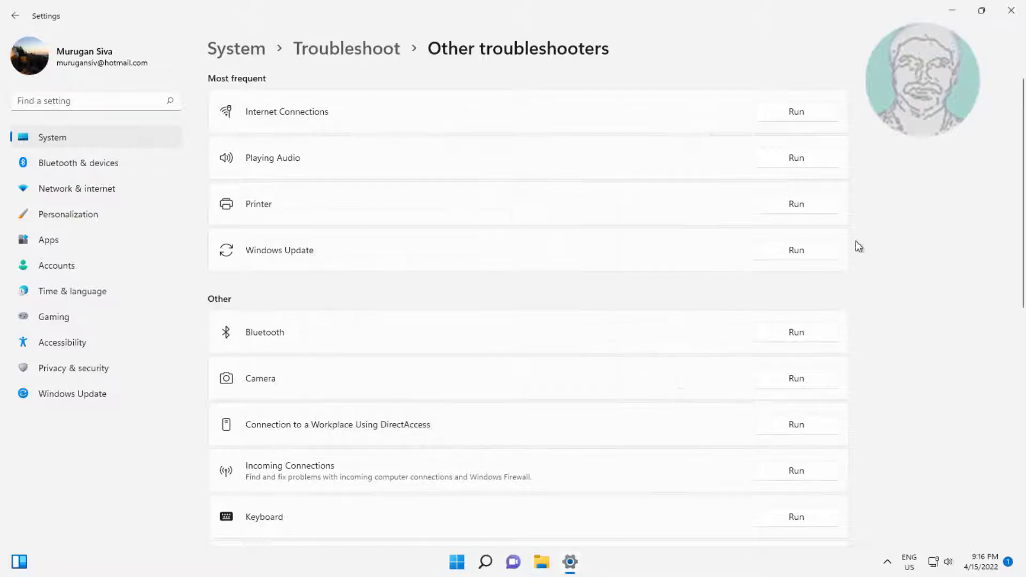
left_click(1012, 10)
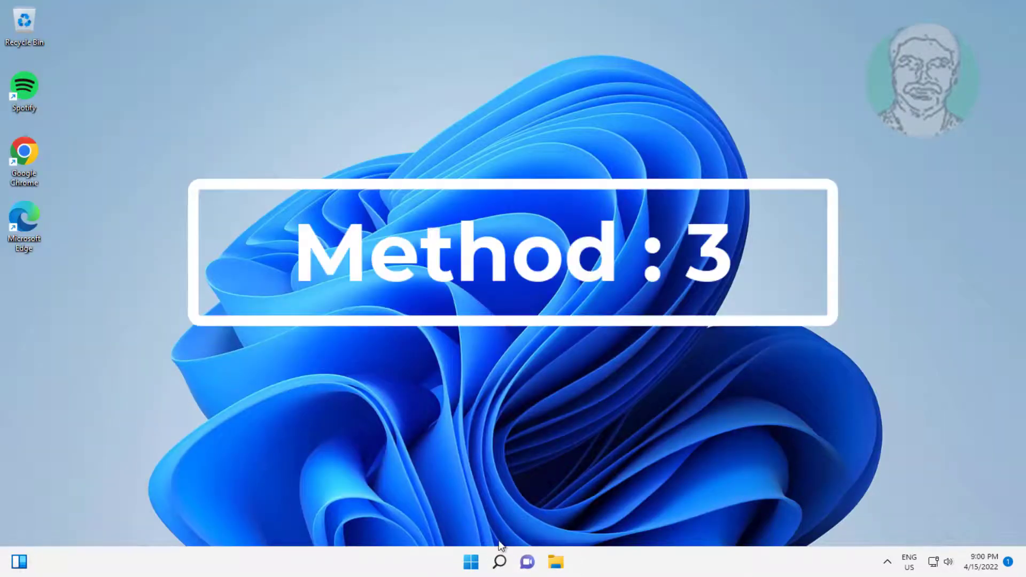
left_click(500, 565)
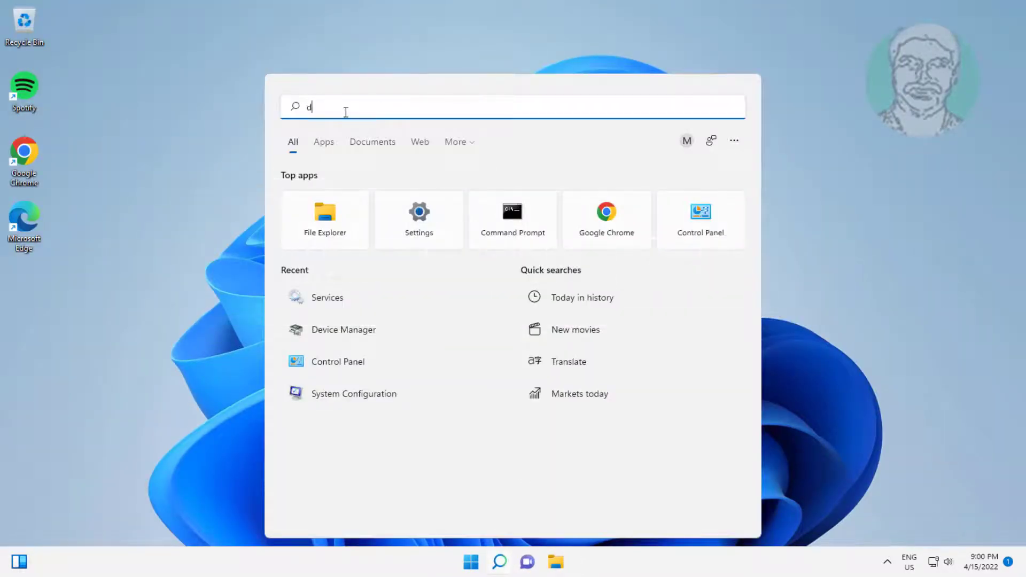
- Launch Device Manager and select High Definition Audio Device under Sound, video and game controllers
type("device manager")
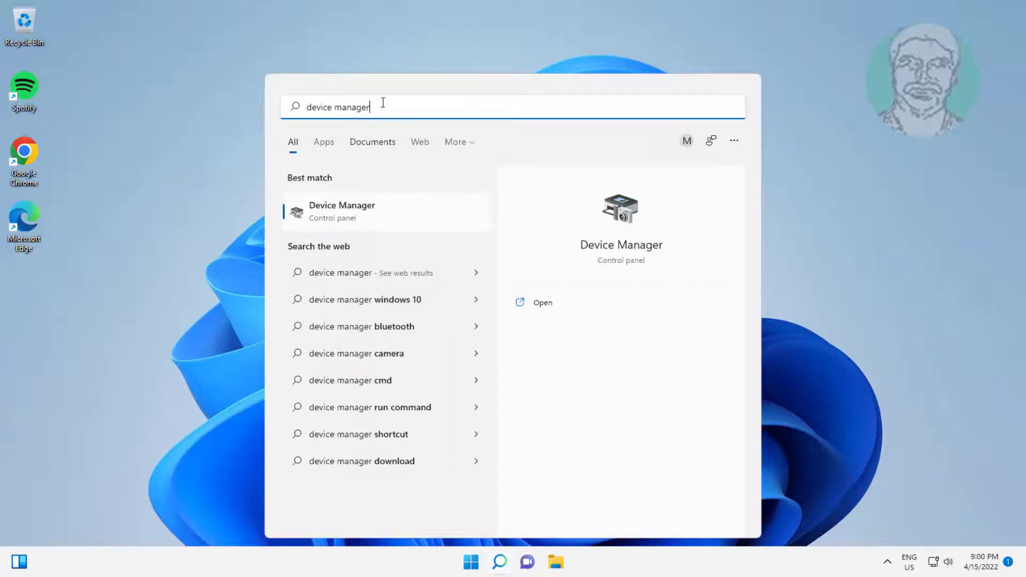
left_click(335, 211)
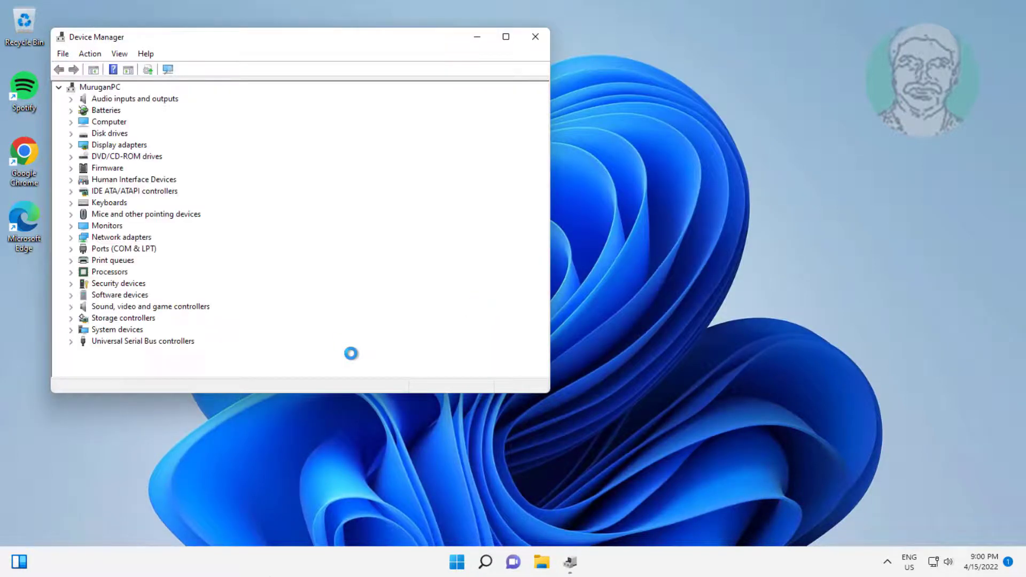
left_click(131, 307)
left_click(71, 307)
left_click(159, 319)
- Search automatically for a better High Definition Audio Device driver, then check Windows Update
right_click(184, 318)
left_click(249, 325)
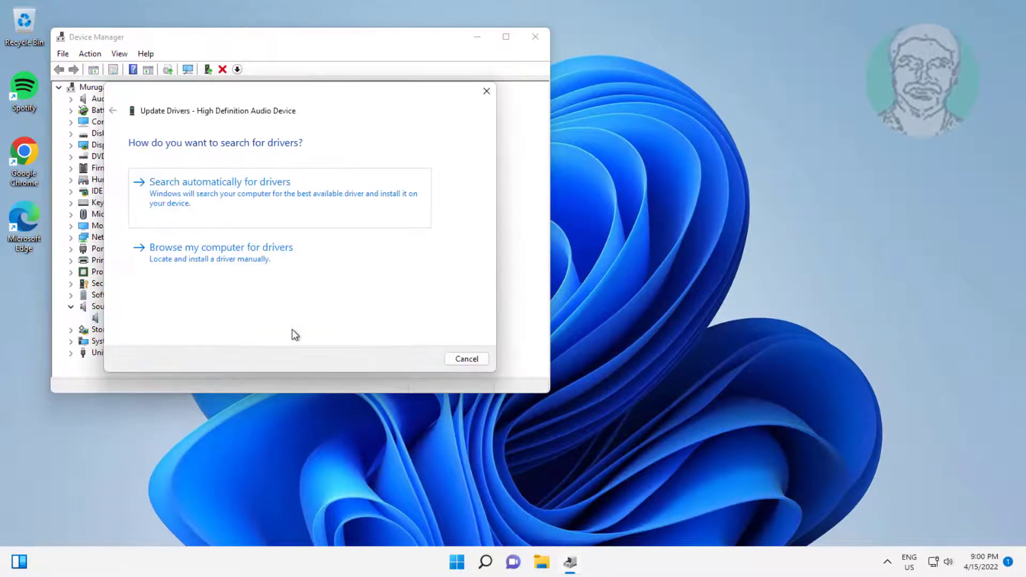
left_click(226, 193)
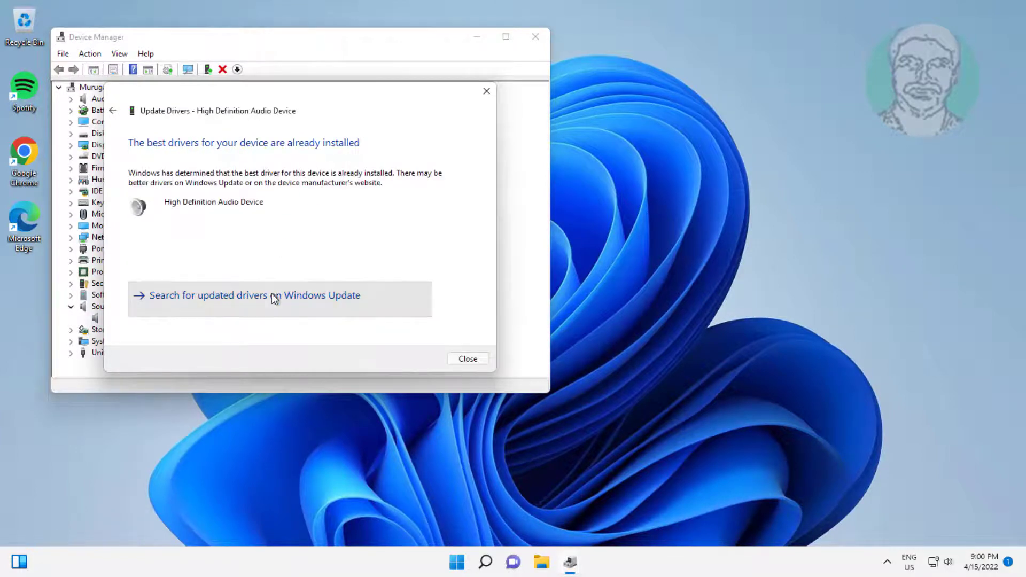
left_click(271, 296)
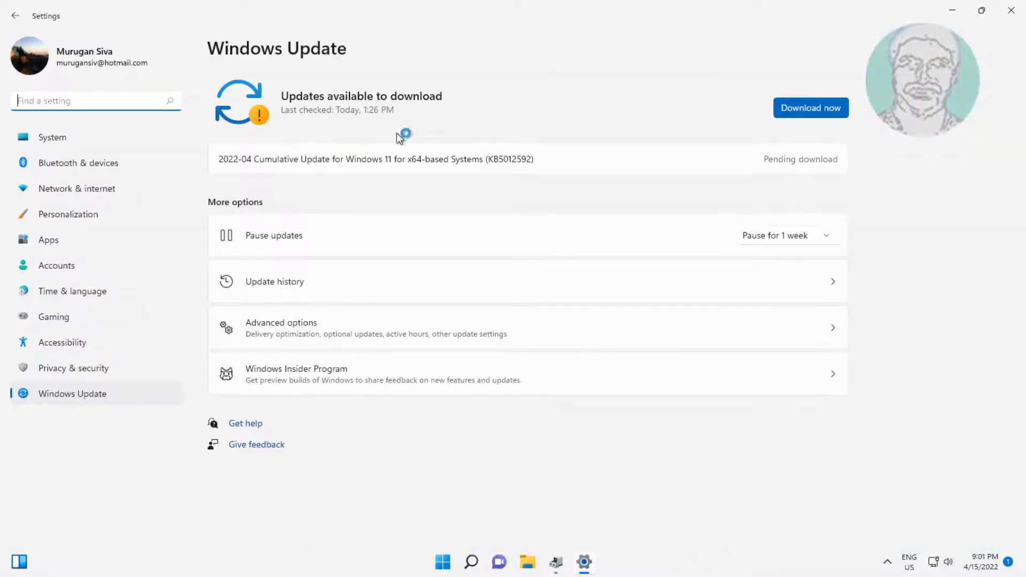
- Start downloading the pending KB5012592 update and close Settings and Device Manager
left_click(817, 109)
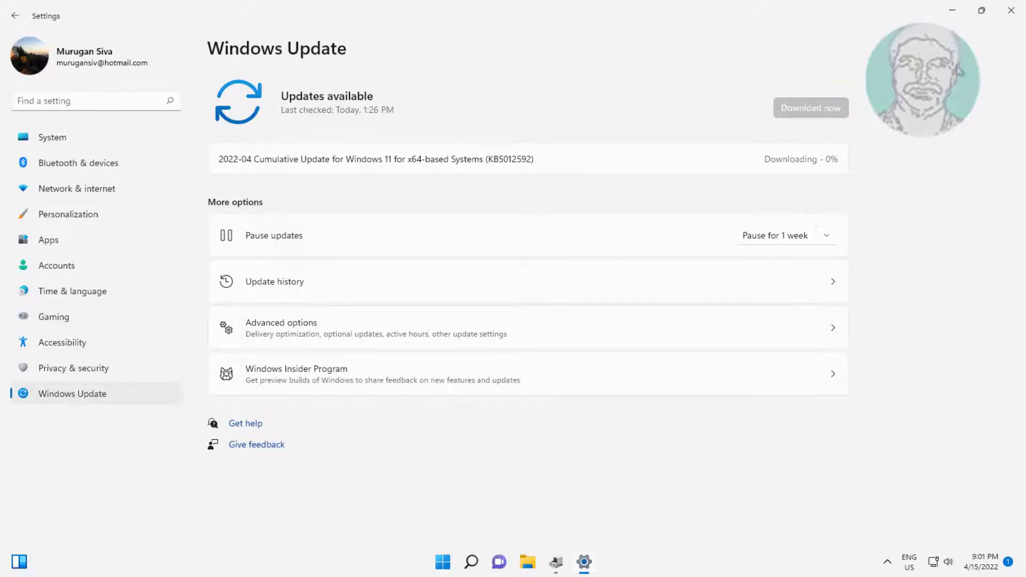
left_click(1011, 11)
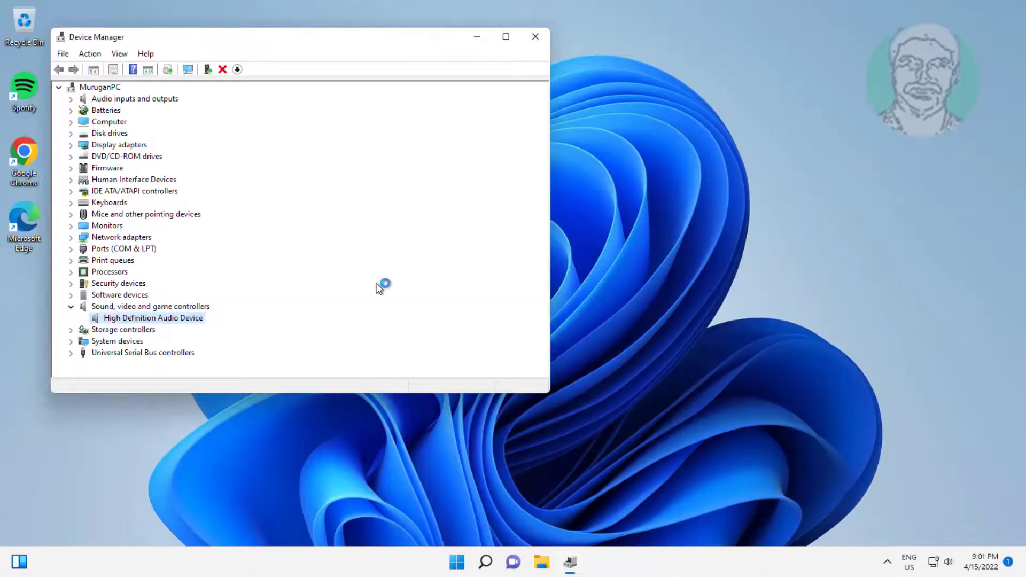
left_click(546, 41)
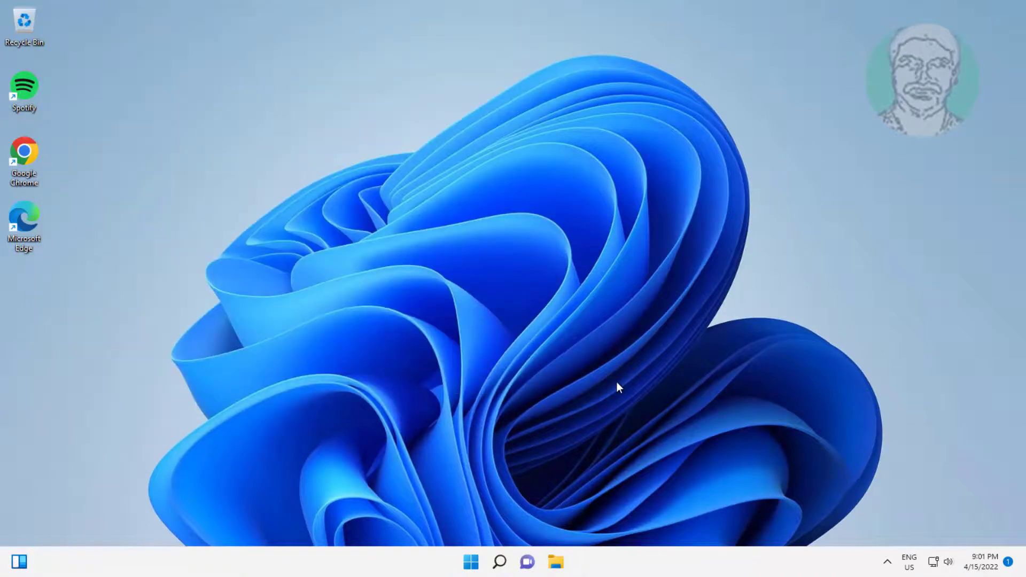
- Reopen Device Manager and select High Definition Audio Device under Sound, video and game controllers
left_click(500, 561)
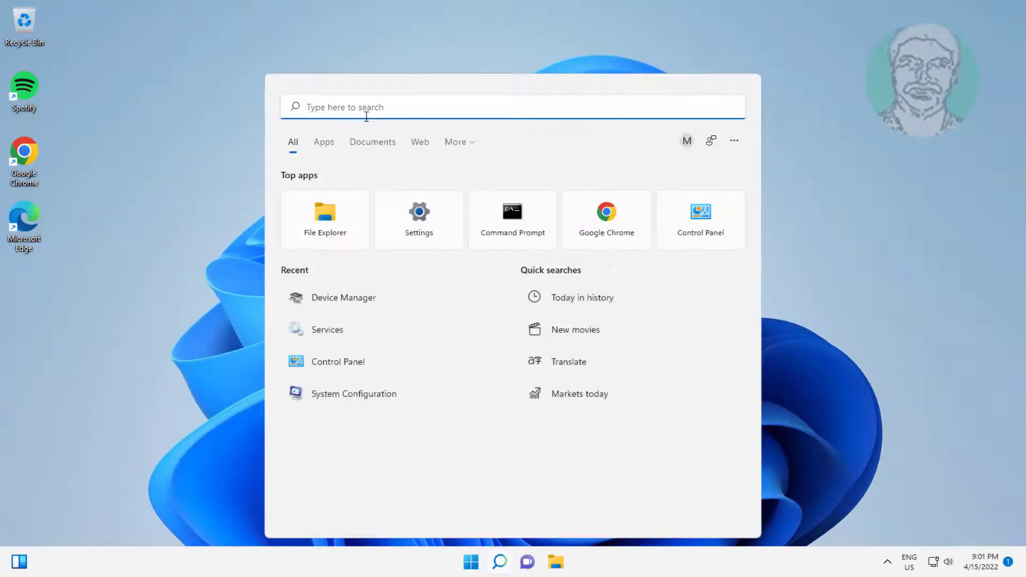
type("devic")
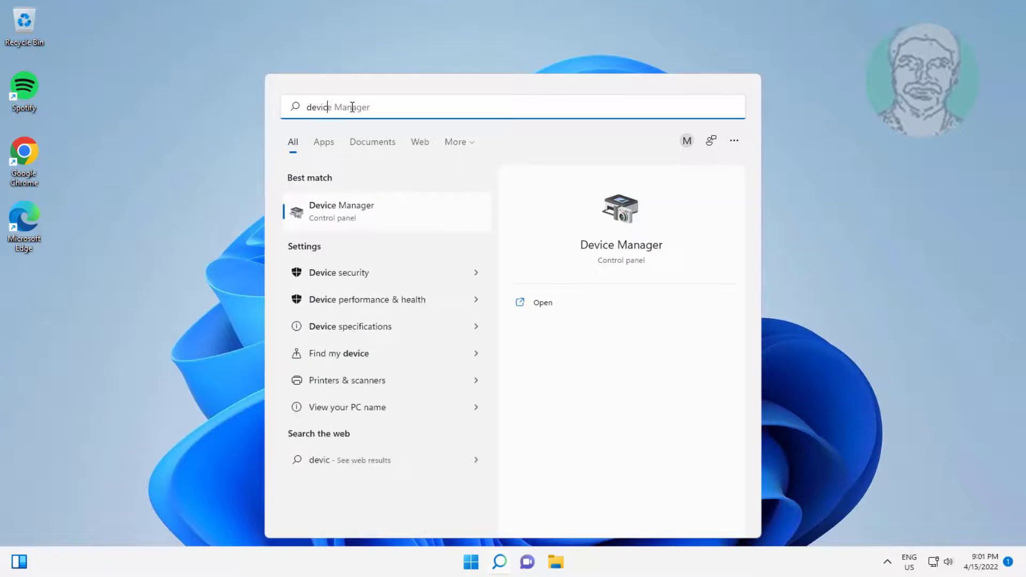
type("e manager")
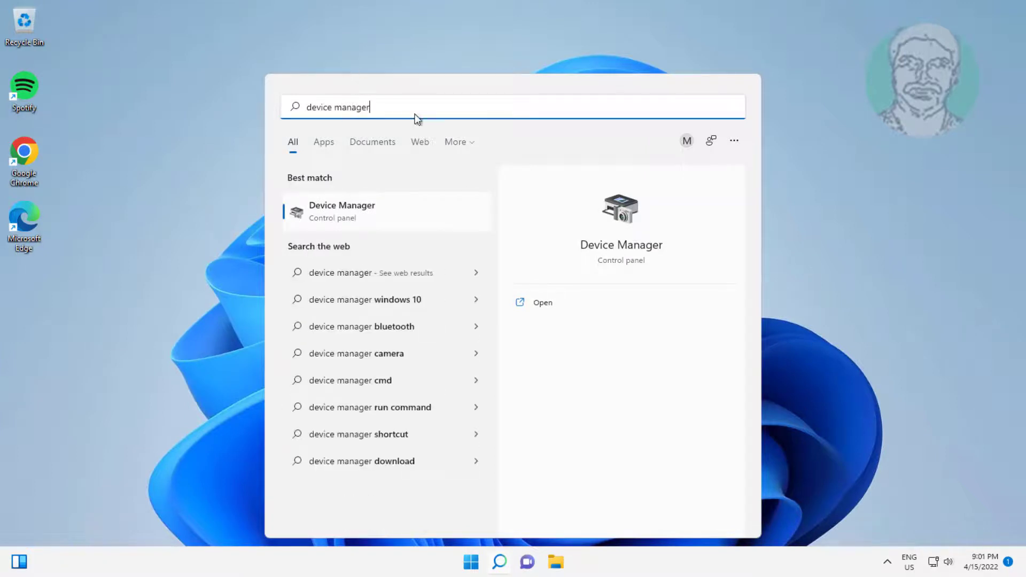
left_click(352, 217)
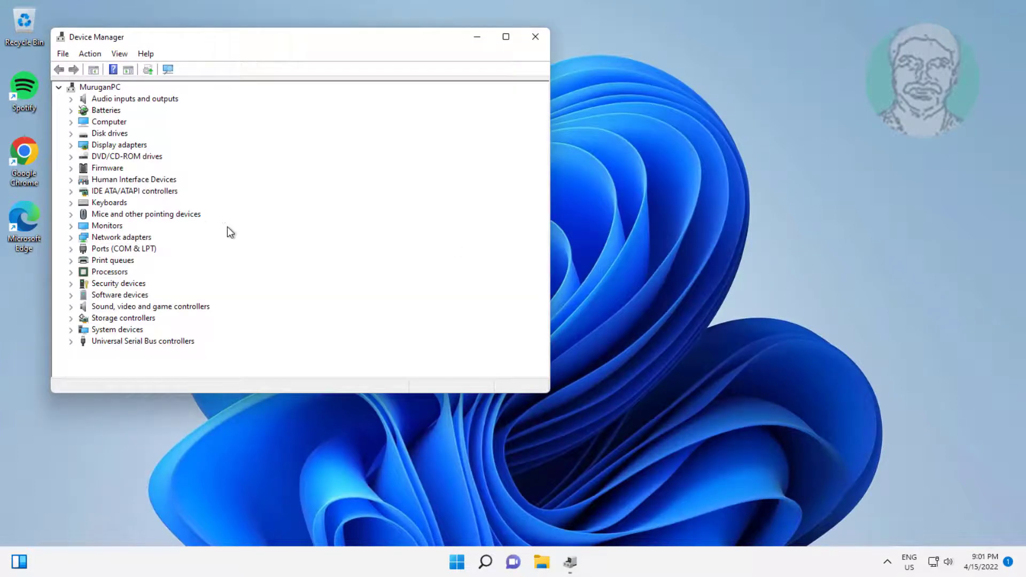
left_click(97, 307)
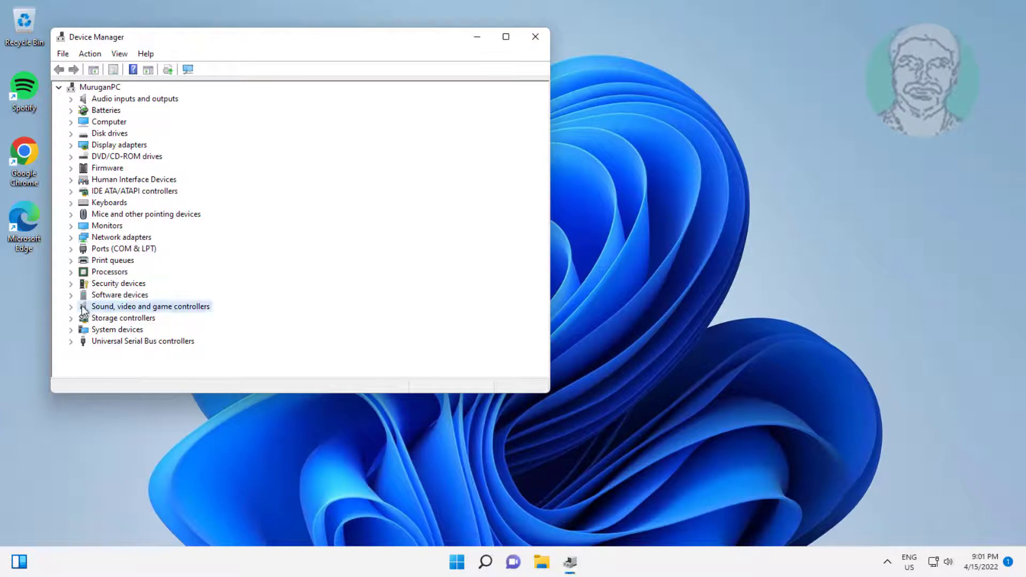
left_click(71, 307)
left_click(147, 320)
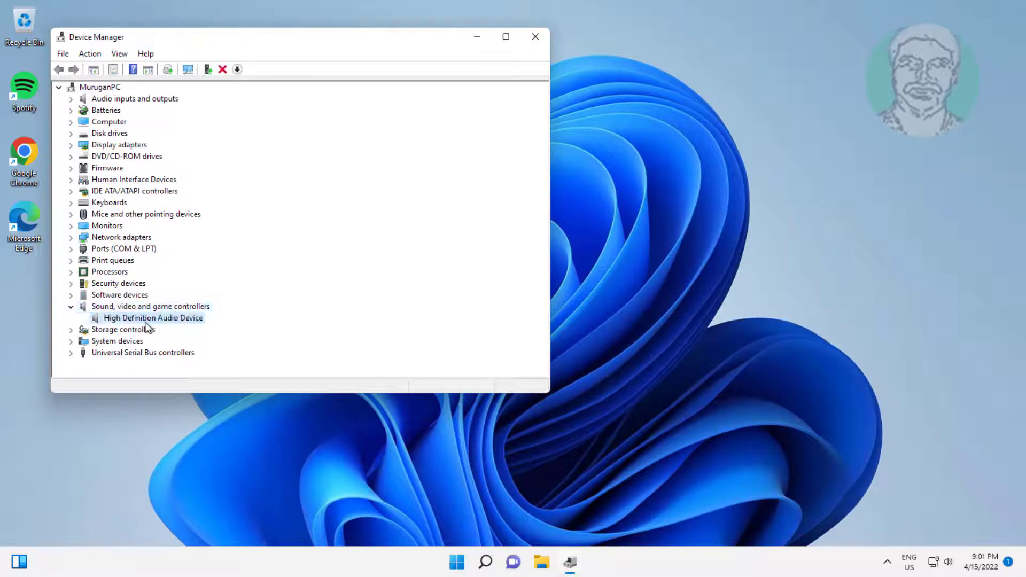
right_click(202, 320)
- Reinstall the High Definition Audio Device driver from the local compatible list, then close Device Manager
left_click(240, 325)
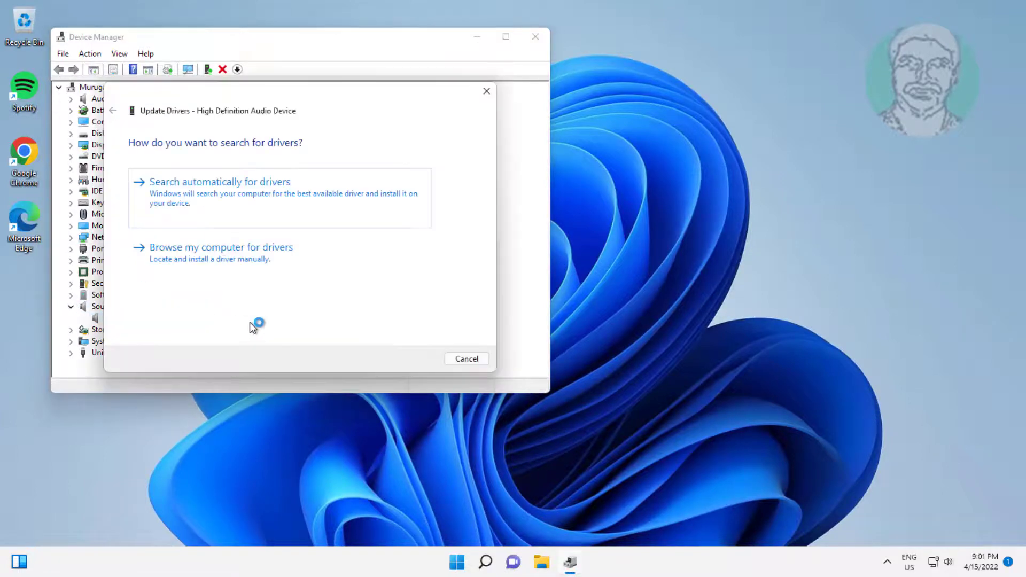
left_click(205, 266)
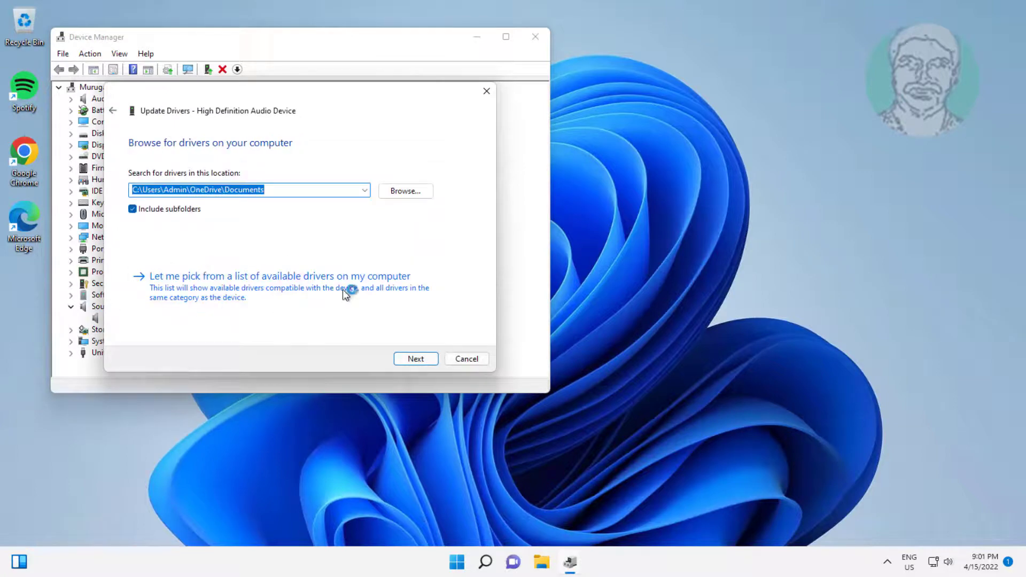
left_click(282, 291)
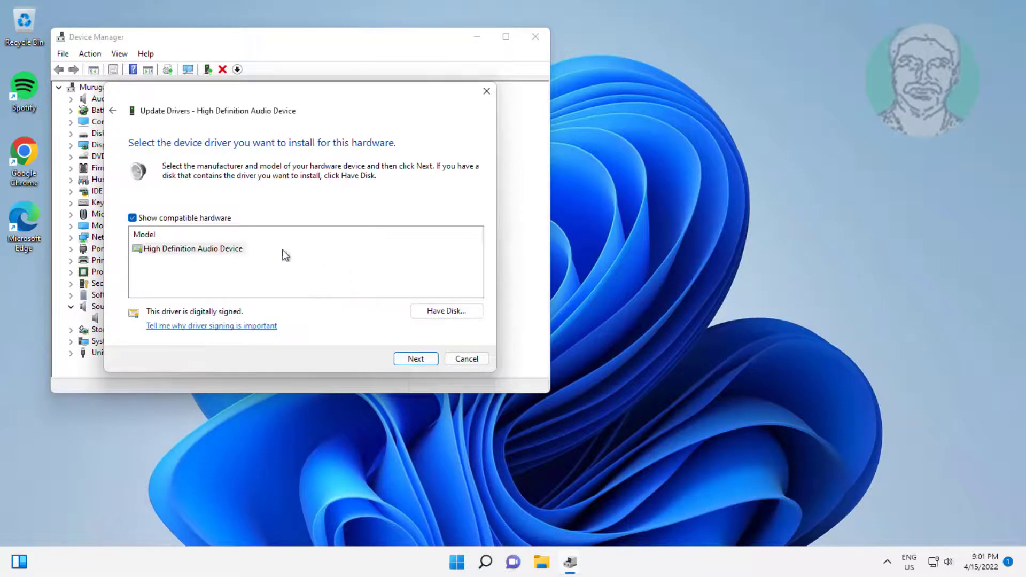
left_click(204, 251)
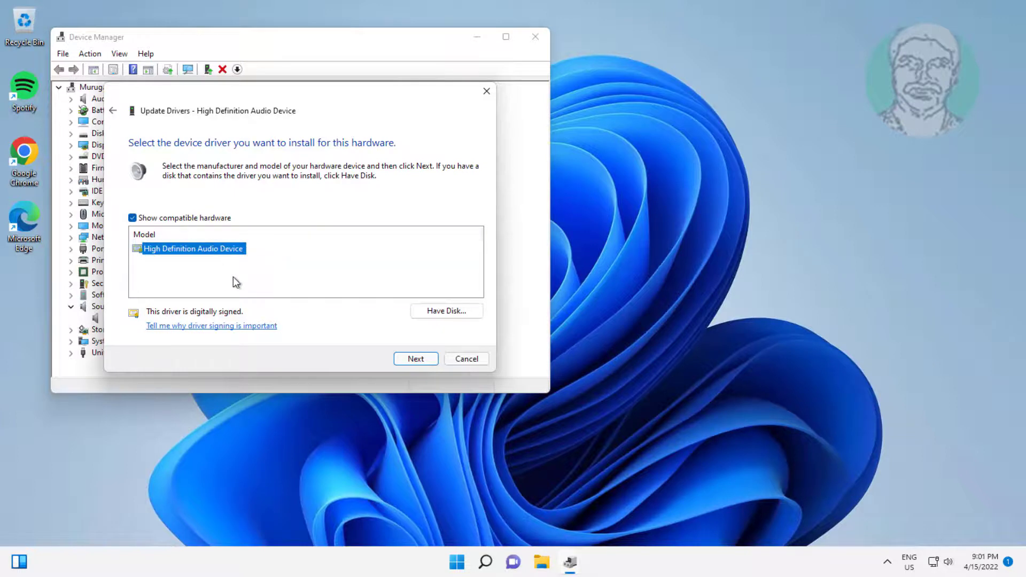
left_click(414, 362)
left_click(555, 340)
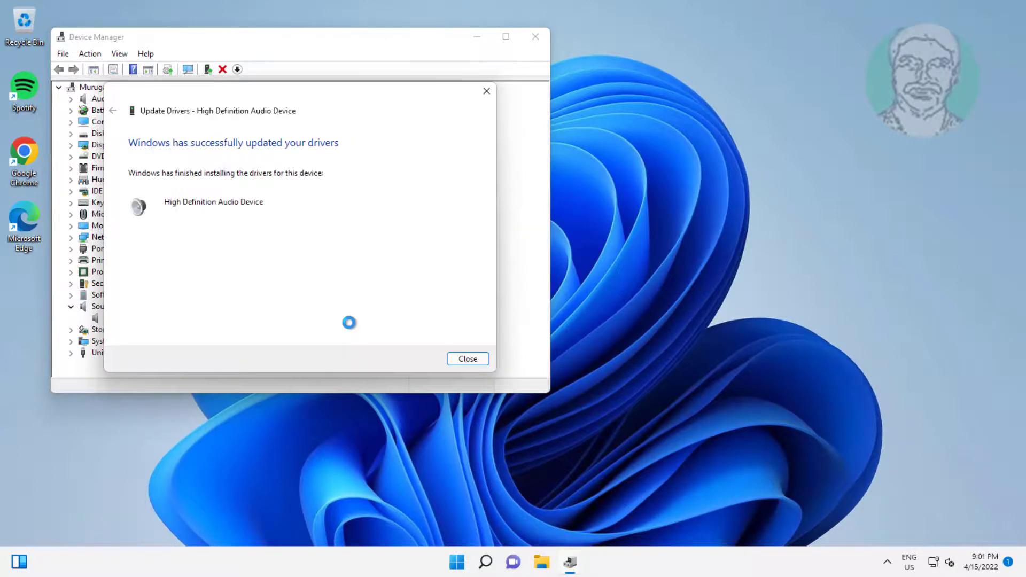
left_click(468, 361)
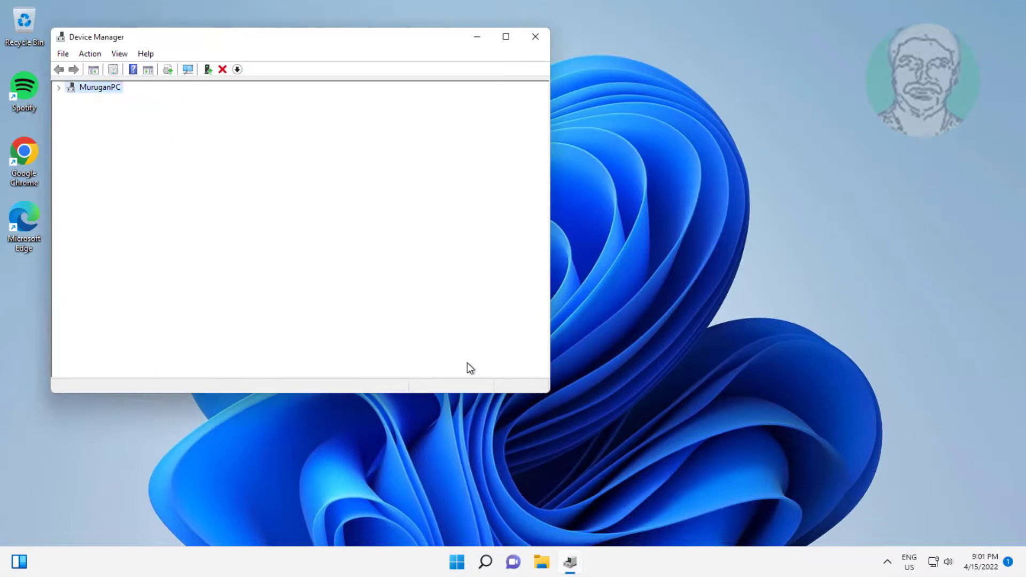
left_click(535, 38)
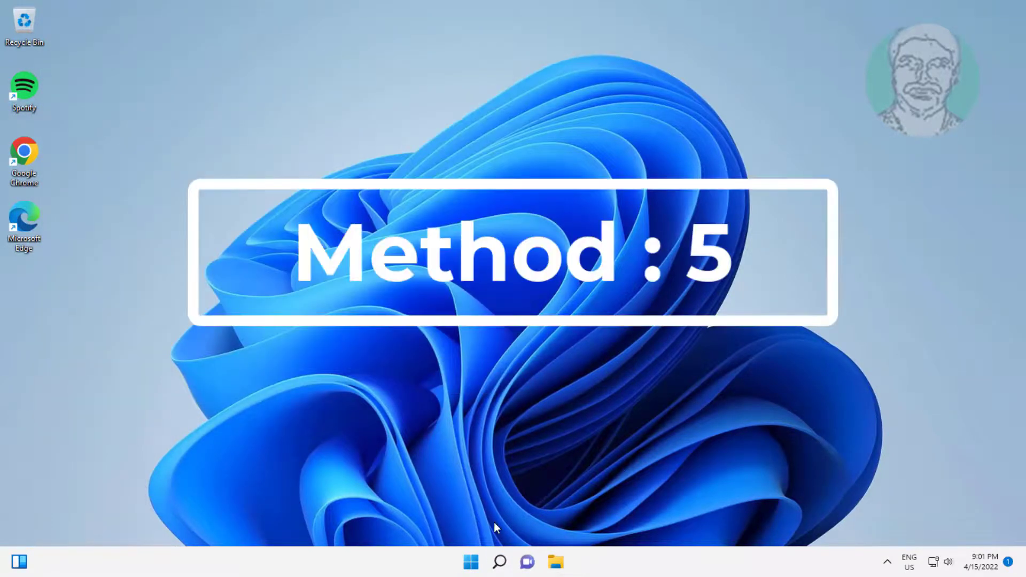
- Launch Device Manager from a Start search and expand Sound, video and game controllers
left_click(500, 560)
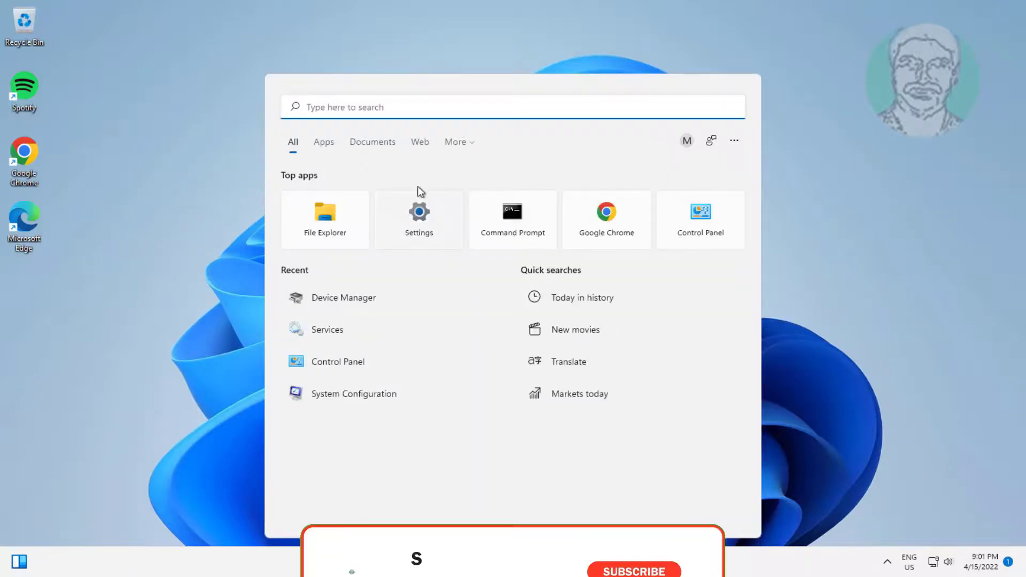
type("dev")
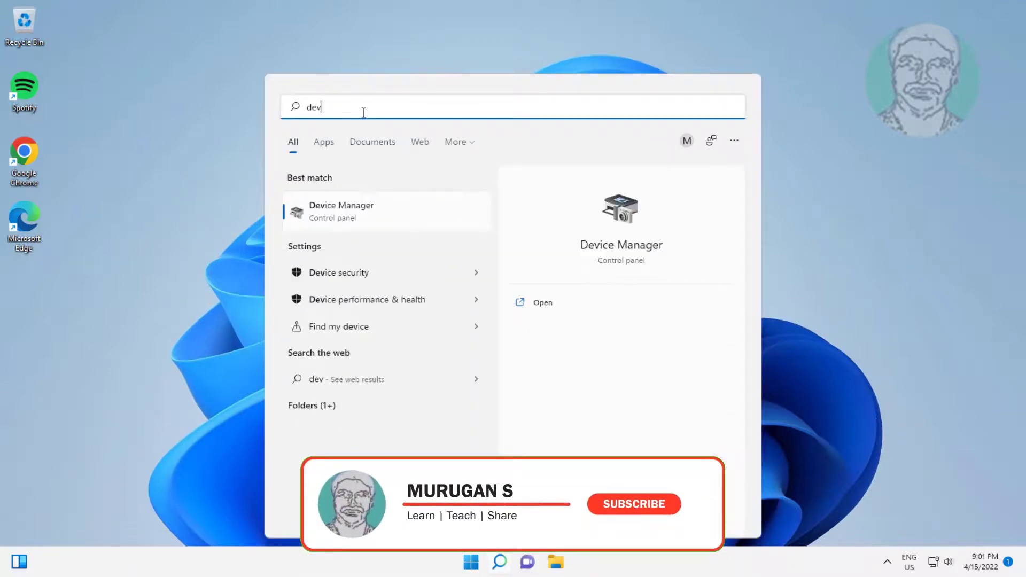
type("ice manger")
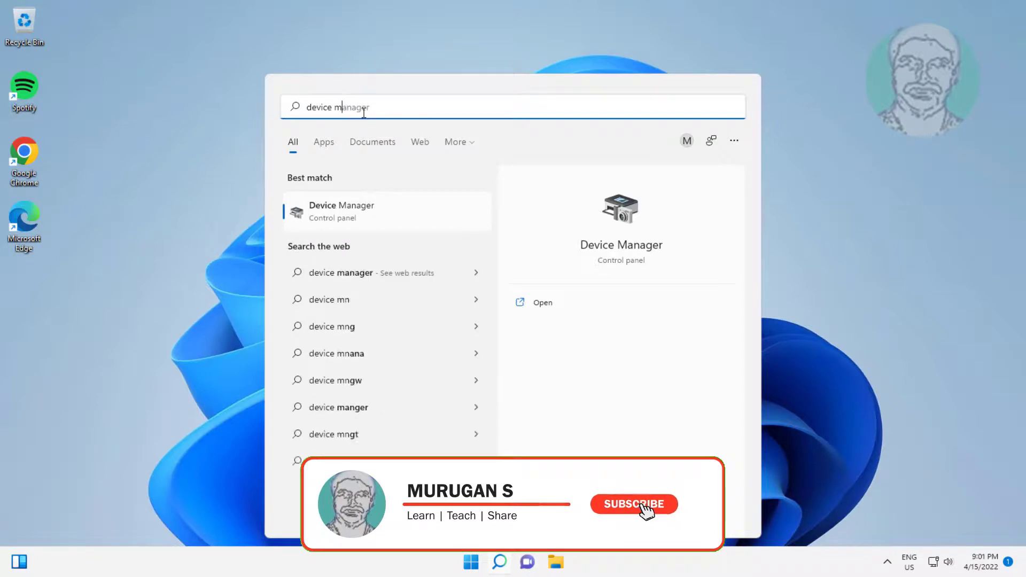
left_click(375, 207)
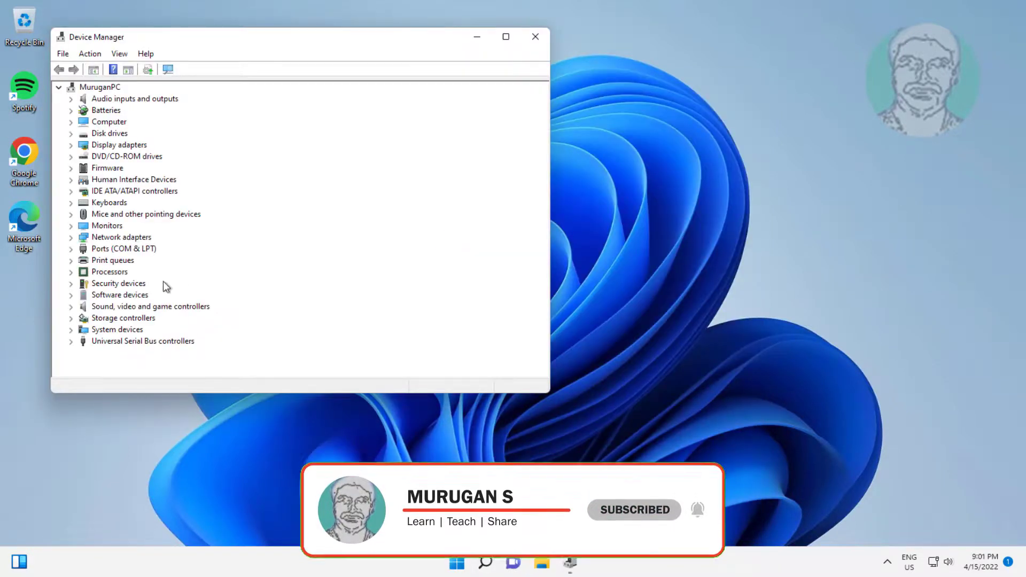
left_click(121, 307)
left_click(71, 306)
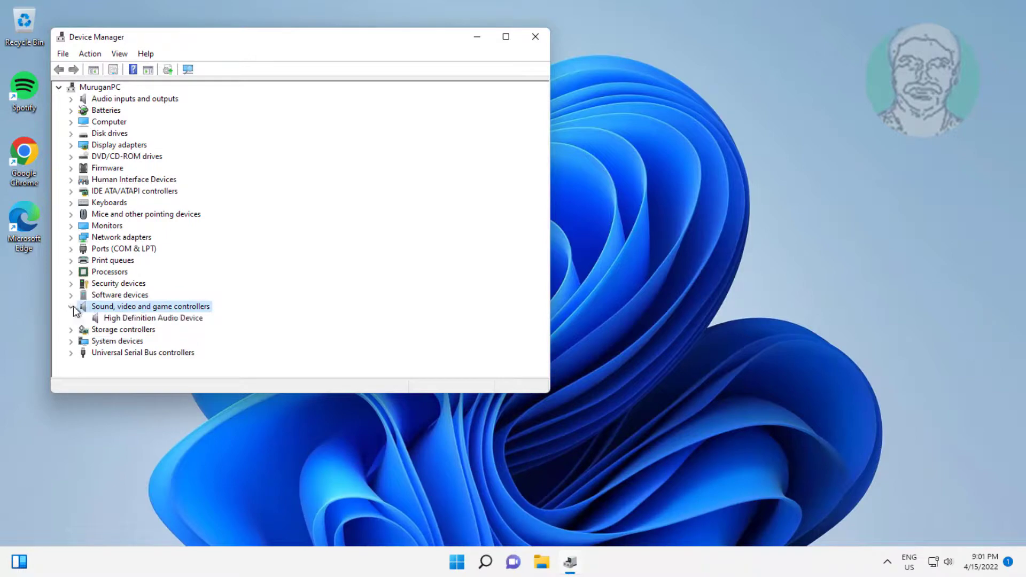
- Uninstall the High Definition Audio Device and accept the prompt to restart now
left_click(161, 318)
right_click(188, 318)
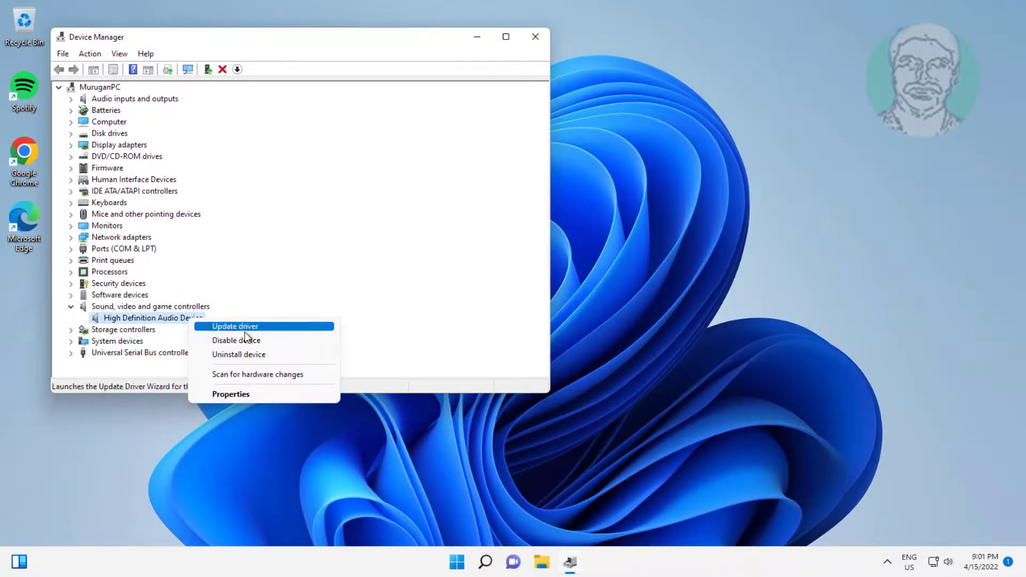
left_click(245, 354)
left_click(527, 328)
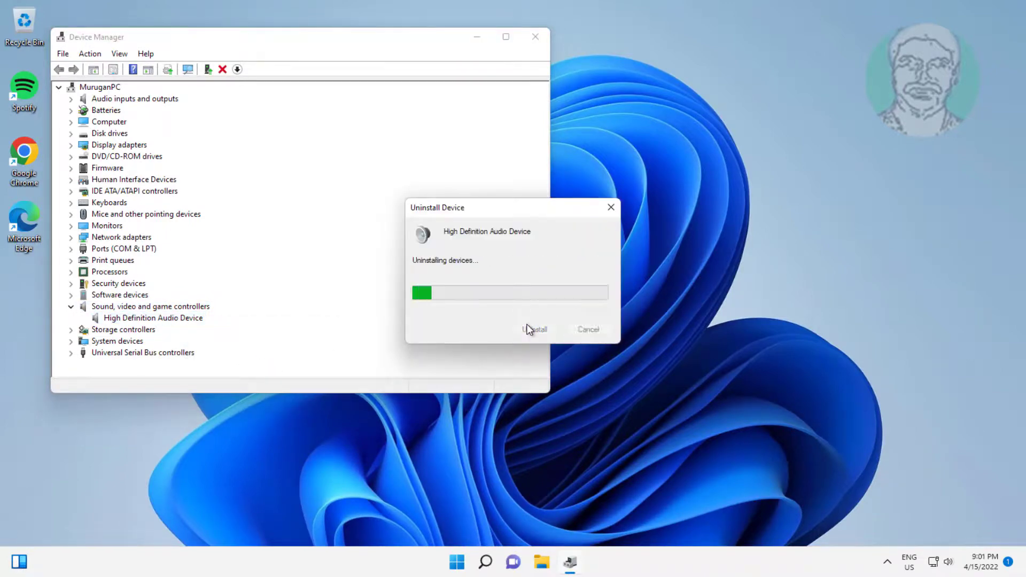
left_click(567, 283)
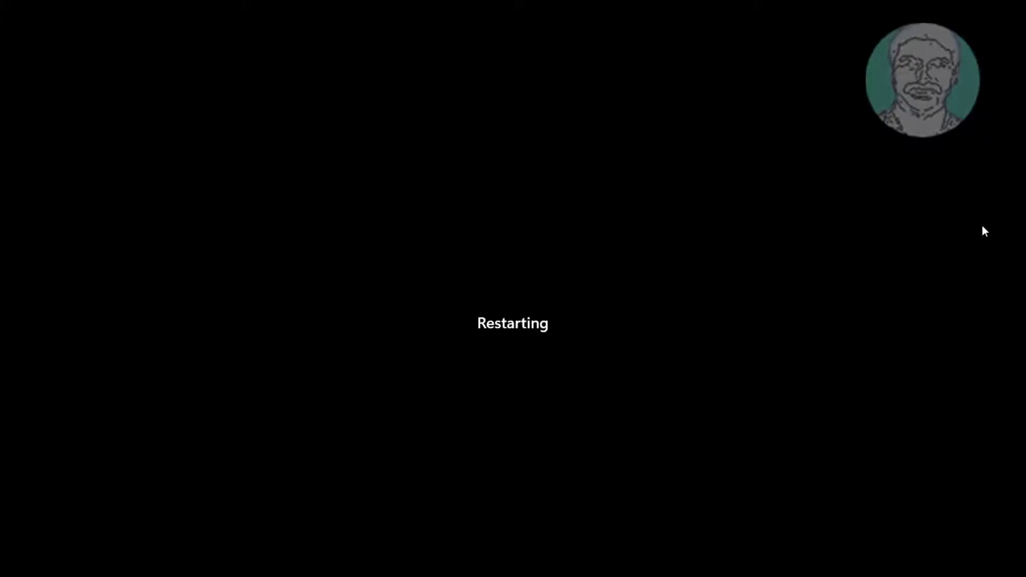